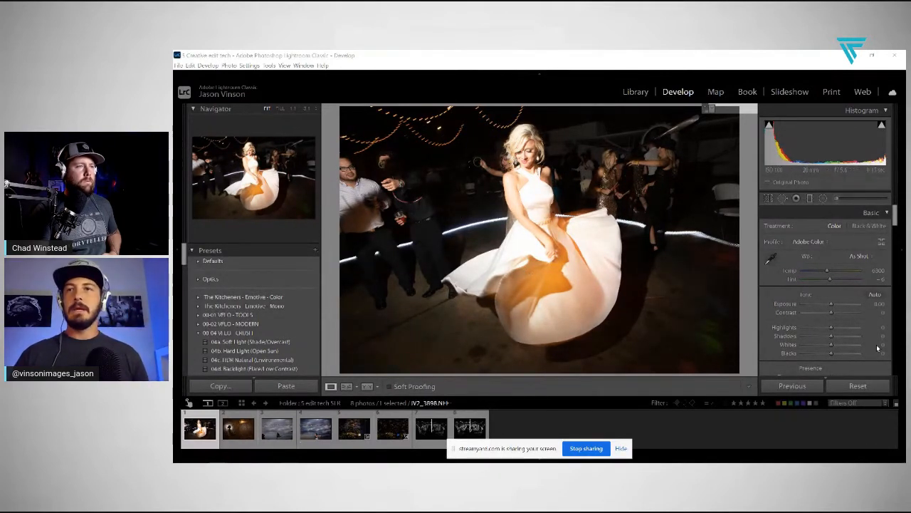
# Apply the 04a. Soft Light (Shade/Overcast) preset to the dancing bride photo, then straighten it to an angle of 1.27 and tighten the crop
pyautogui.click(249, 344)
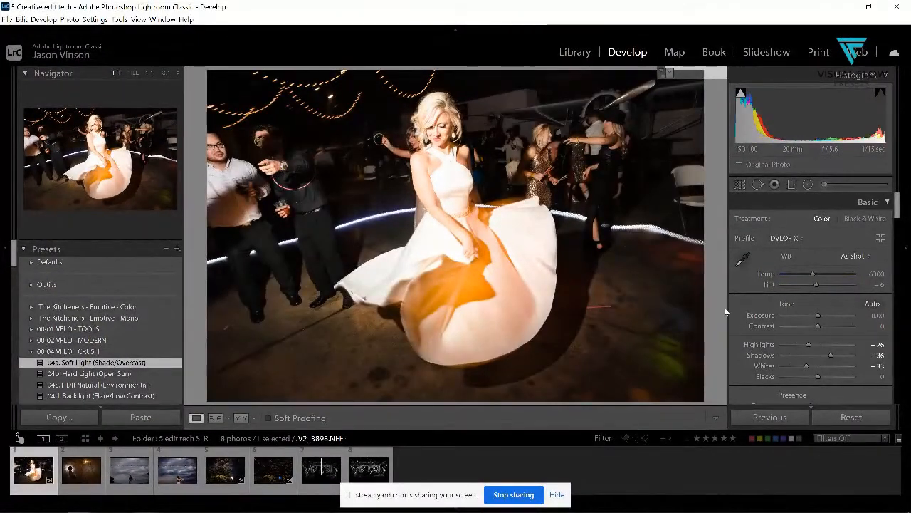
pyautogui.click(739, 185)
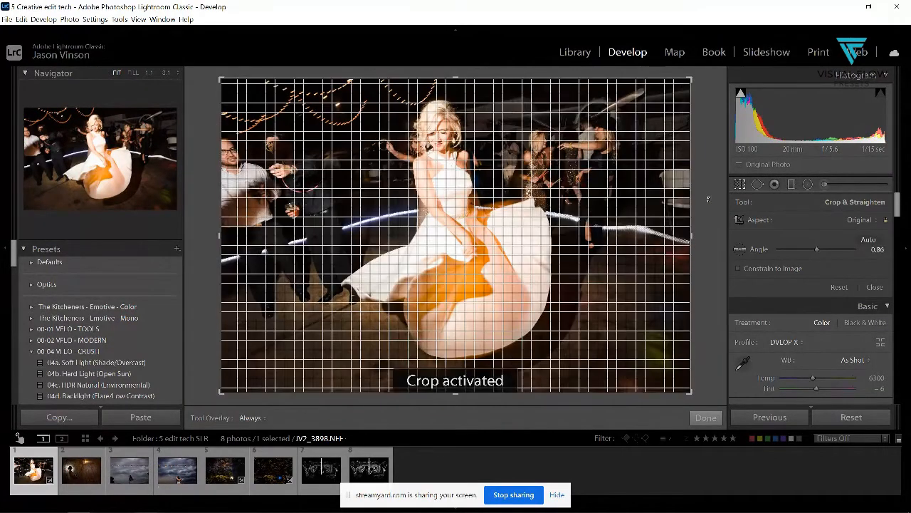
pyautogui.moveTo(708, 199); pyautogui.dragTo(671, 219)
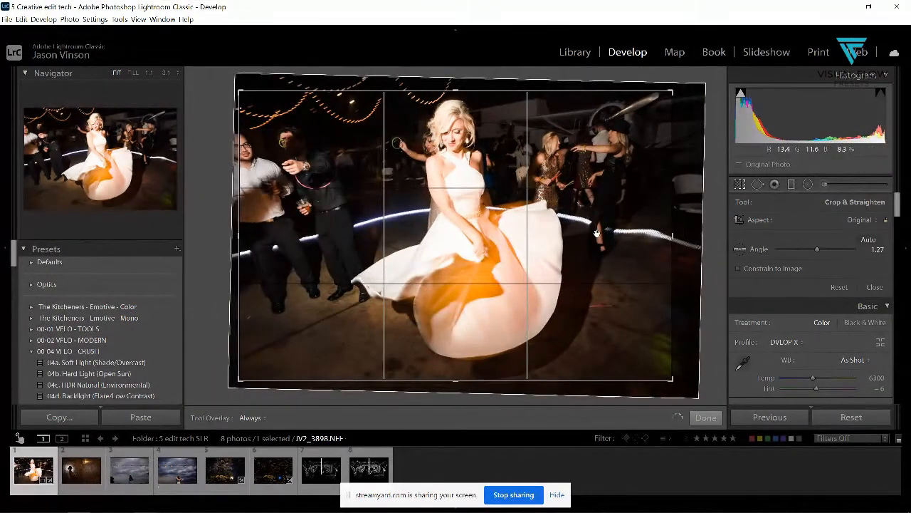
pyautogui.moveTo(669, 379); pyautogui.dragTo(668, 378)
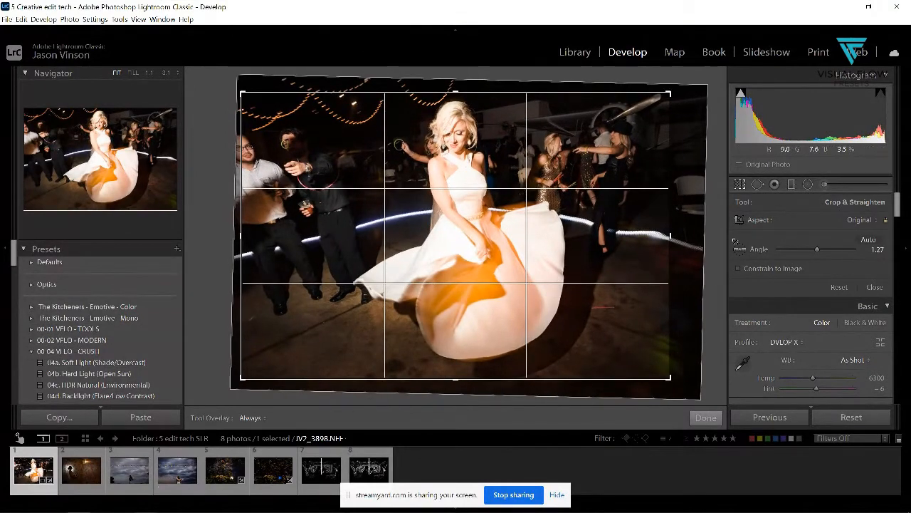
pyautogui.click(741, 187)
# Set the overall Exposure to −1.40 and darken the guests right of the bride with an adjustment brush at Exposure −4.00 and Highlights −100
pyautogui.moveTo(814, 315); pyautogui.dragTo(808, 316)
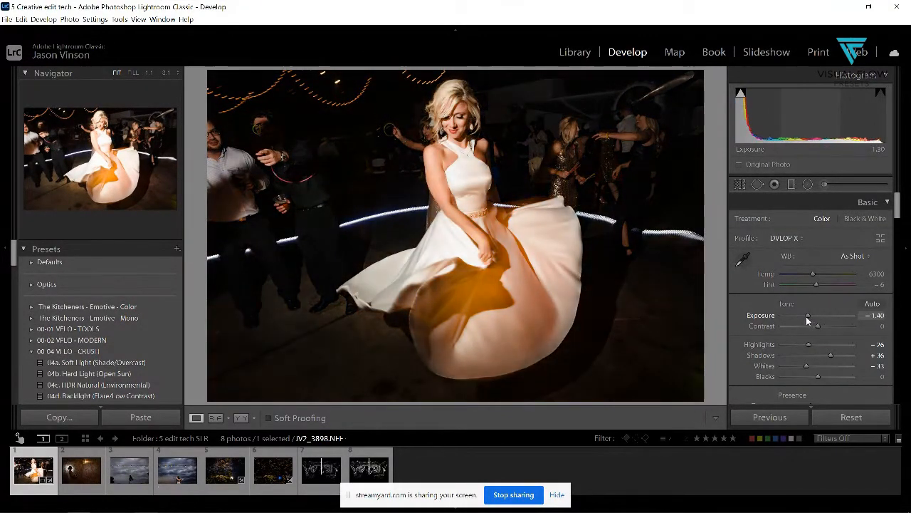
pyautogui.click(824, 184)
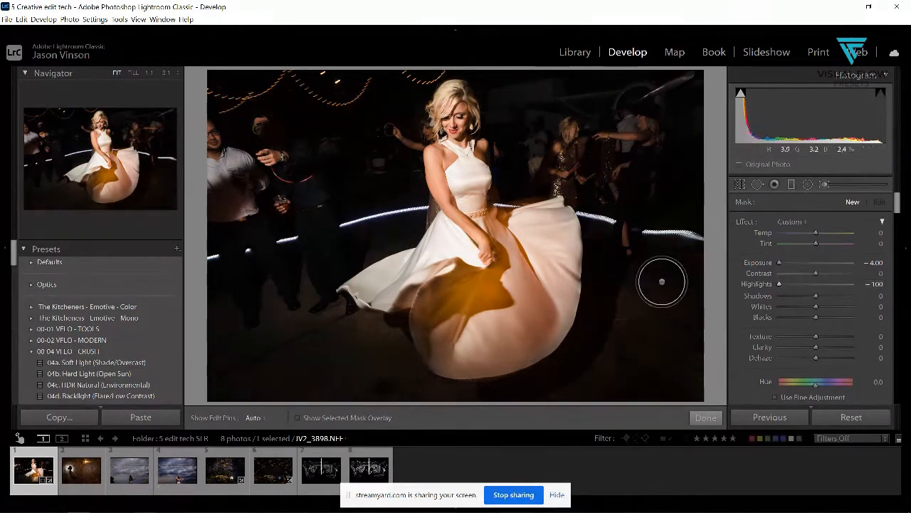
pyautogui.moveTo(634, 251)
pyautogui.mouseDown()
pyautogui.moveTo(587, 206)
pyautogui.moveTo(590, 191)
pyautogui.moveTo(554, 173)
pyautogui.moveTo(576, 160)
pyautogui.moveTo(593, 114)
pyautogui.moveTo(574, 107)
pyautogui.moveTo(564, 84)
pyautogui.moveTo(646, 84)
pyautogui.moveTo(613, 78)
pyautogui.mouseUp()
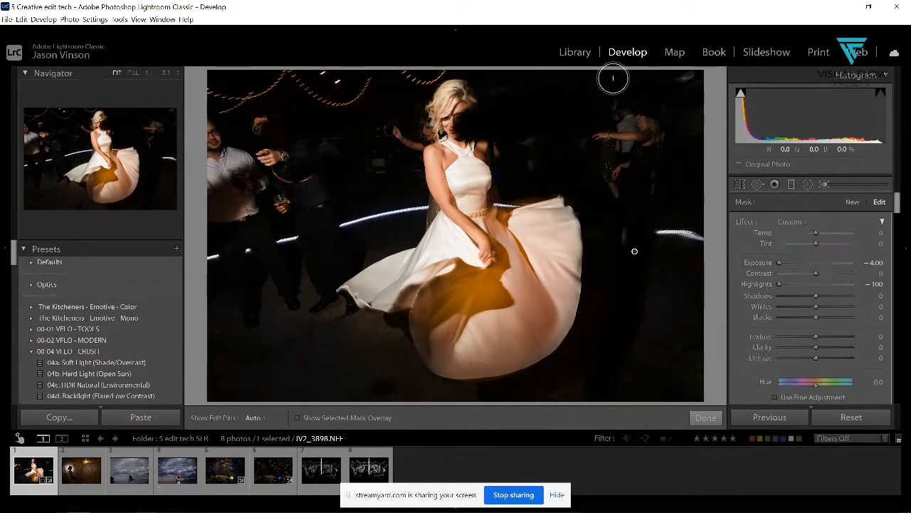
pyautogui.hotkey('ctrl', 'z')
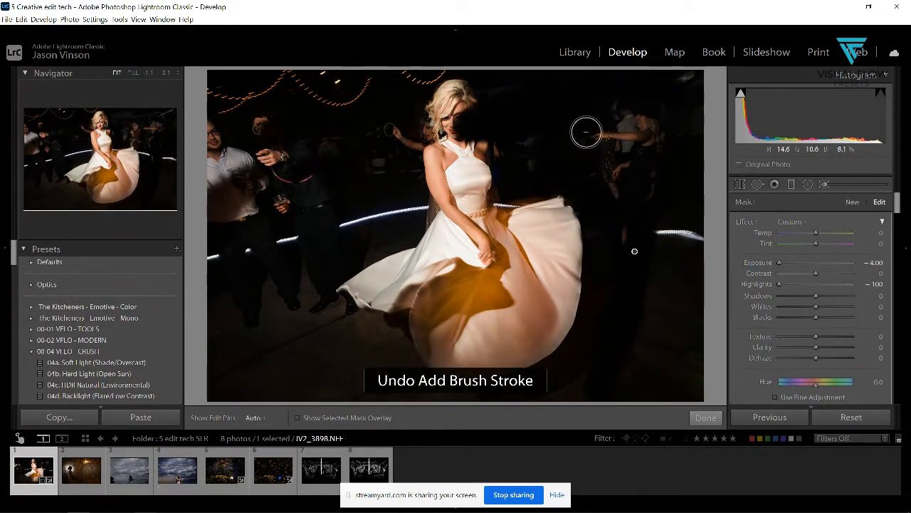
pyautogui.press('h')
pyautogui.moveTo(562, 135)
pyautogui.mouseDown()
pyautogui.moveTo(650, 76)
pyautogui.moveTo(655, 104)
pyautogui.moveTo(677, 64)
pyautogui.moveTo(633, 123)
pyautogui.moveTo(621, 176)
pyautogui.moveTo(628, 221)
pyautogui.moveTo(607, 192)
pyautogui.moveTo(602, 199)
pyautogui.moveTo(675, 222)
pyautogui.moveTo(702, 241)
pyautogui.moveTo(610, 146)
pyautogui.moveTo(562, 164)
pyautogui.moveTo(527, 135)
pyautogui.mouseUp()
pyautogui.press('h')
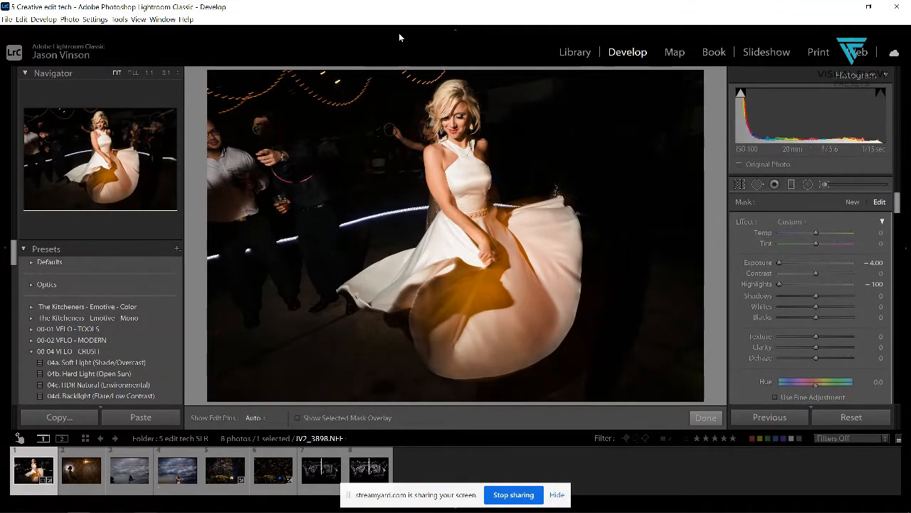
# Paint the same darkening brush over the guests and string lights left of the bride and the lower right corner of the photo
pyautogui.scroll(-3, 365, 93)
pyautogui.moveTo(365, 94)
pyautogui.mouseDown()
pyautogui.moveTo(423, 67)
pyautogui.moveTo(395, 124)
pyautogui.moveTo(406, 121)
pyautogui.moveTo(400, 194)
pyautogui.moveTo(409, 204)
pyautogui.moveTo(321, 236)
pyautogui.moveTo(291, 205)
pyautogui.moveTo(291, 152)
pyautogui.moveTo(207, 179)
pyautogui.moveTo(221, 67)
pyautogui.moveTo(247, 92)
pyautogui.moveTo(346, 72)
pyautogui.moveTo(279, 266)
pyautogui.moveTo(332, 315)
pyautogui.moveTo(394, 346)
pyautogui.moveTo(419, 387)
pyautogui.moveTo(301, 375)
pyautogui.moveTo(243, 388)
pyautogui.mouseUp()
pyautogui.press('h')
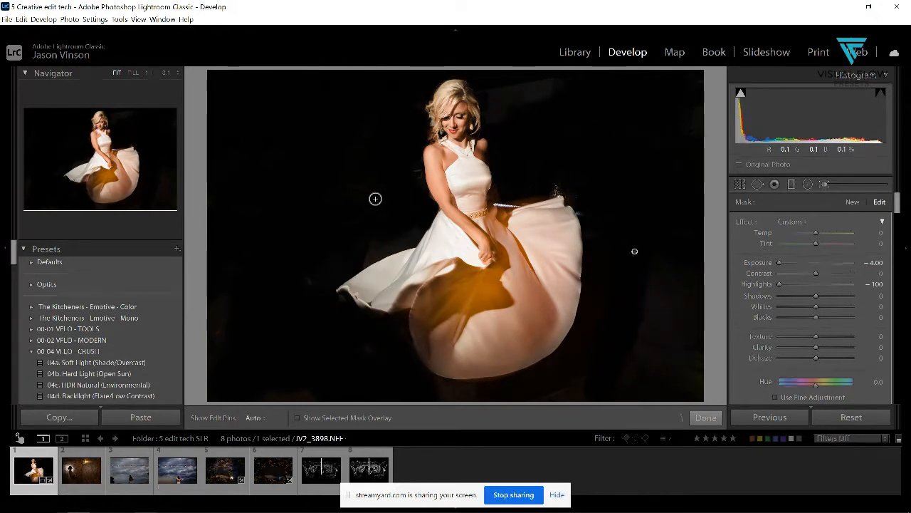
pyautogui.scroll(5, 640, 358)
pyautogui.moveTo(683, 353); pyautogui.dragTo(680, 362)
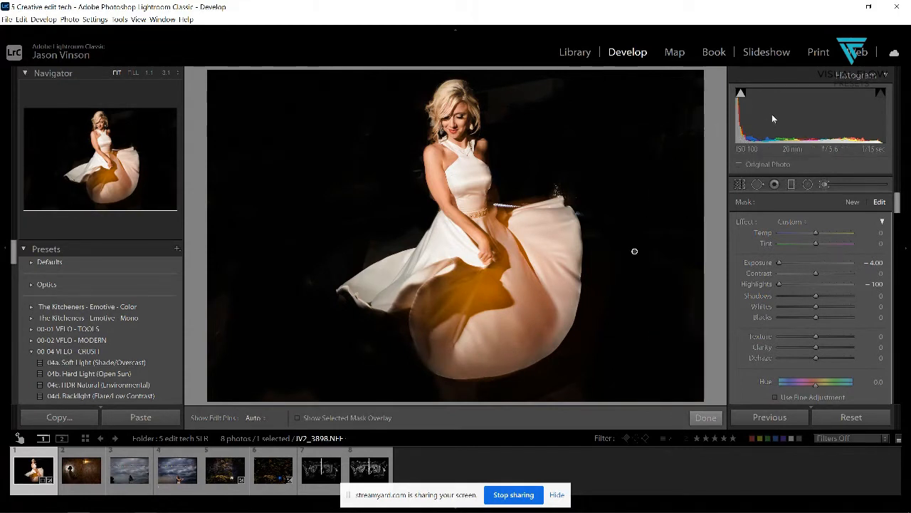
# Turn on the shadow clipping display and brush over patches of the background right of the bride that are not pure black
pyautogui.moveTo(740, 95)
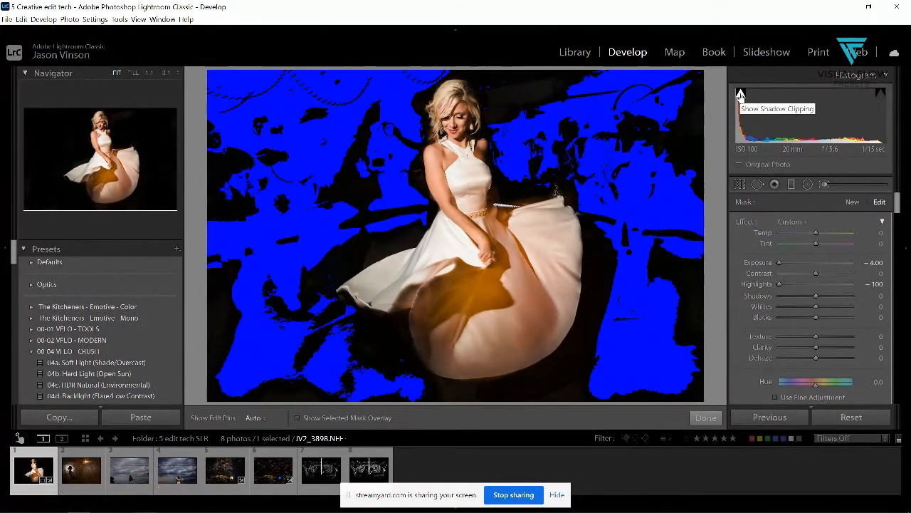
pyautogui.click(740, 94)
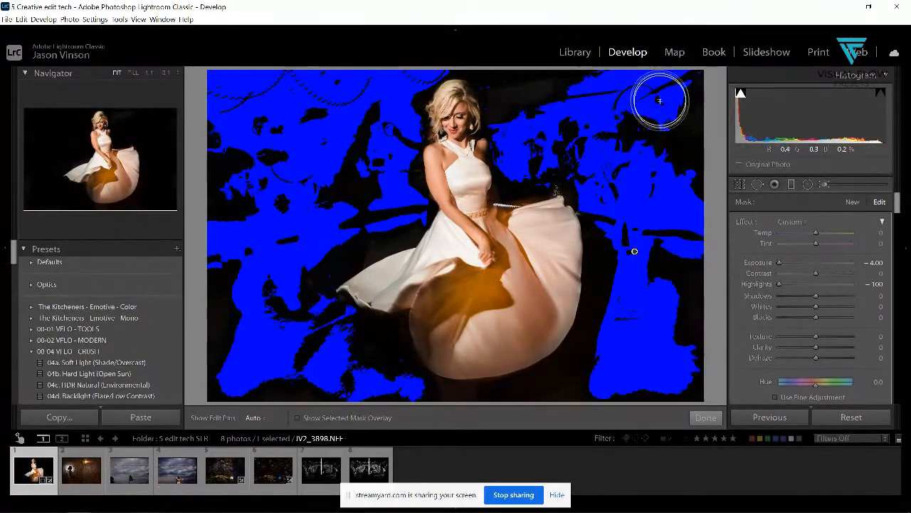
pyautogui.moveTo(541, 101)
pyautogui.mouseDown()
pyautogui.moveTo(556, 87)
pyautogui.moveTo(671, 116)
pyautogui.moveTo(667, 136)
pyautogui.mouseUp()
pyautogui.press('h')
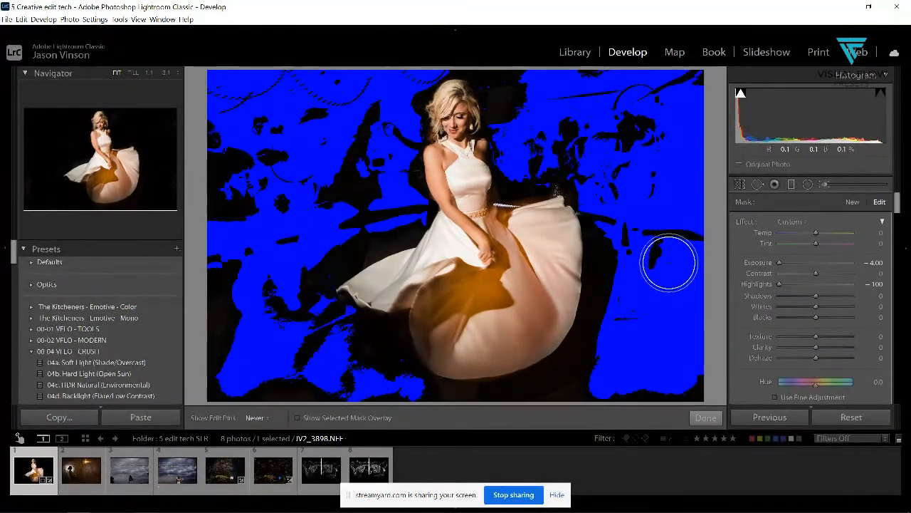
pyautogui.moveTo(656, 173)
pyautogui.mouseDown()
pyautogui.moveTo(664, 219)
pyautogui.moveTo(689, 247)
pyautogui.moveTo(657, 246)
pyautogui.moveTo(675, 228)
pyautogui.mouseUp()
pyautogui.press('h')
# Set the brush mask's Blacks to −18 and paint the remaining unclipped background left of the bride and around the dress's lower right edge
pyautogui.moveTo(812, 322); pyautogui.dragTo(809, 322)
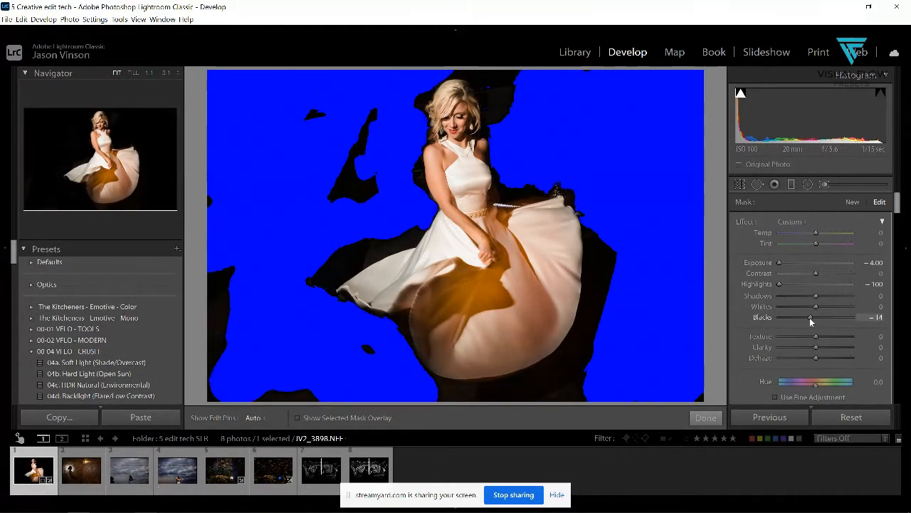
pyautogui.press('h')
pyautogui.moveTo(318, 205)
pyautogui.mouseDown()
pyautogui.moveTo(346, 193)
pyautogui.moveTo(361, 142)
pyautogui.moveTo(354, 169)
pyautogui.moveTo(311, 128)
pyautogui.moveTo(301, 261)
pyautogui.moveTo(230, 291)
pyautogui.moveTo(229, 352)
pyautogui.moveTo(210, 388)
pyautogui.mouseUp()
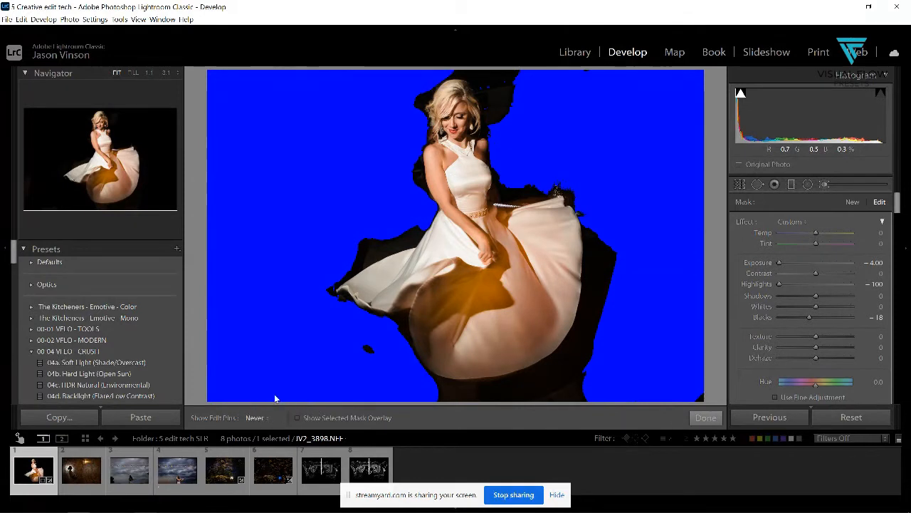
pyautogui.press('h')
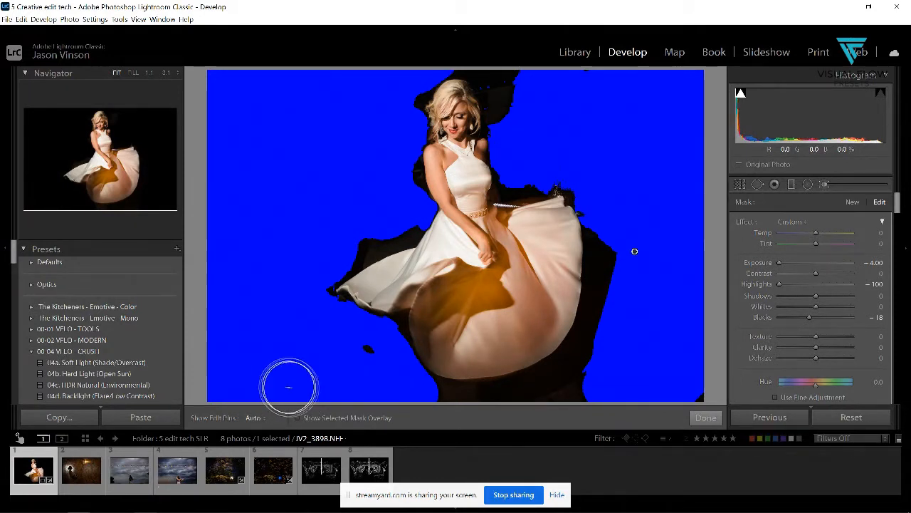
pyautogui.press('h')
pyautogui.moveTo(618, 266)
pyautogui.mouseDown()
pyautogui.moveTo(620, 312)
pyautogui.moveTo(621, 237)
pyautogui.moveTo(613, 340)
pyautogui.moveTo(577, 400)
pyautogui.moveTo(581, 379)
pyautogui.moveTo(474, 414)
pyautogui.mouseUp()
pyautogui.press('h')
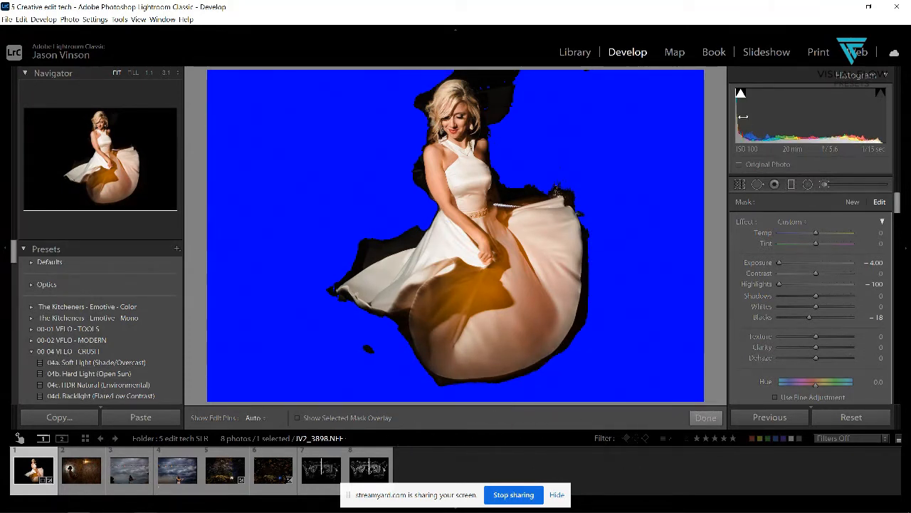
pyautogui.press('o')
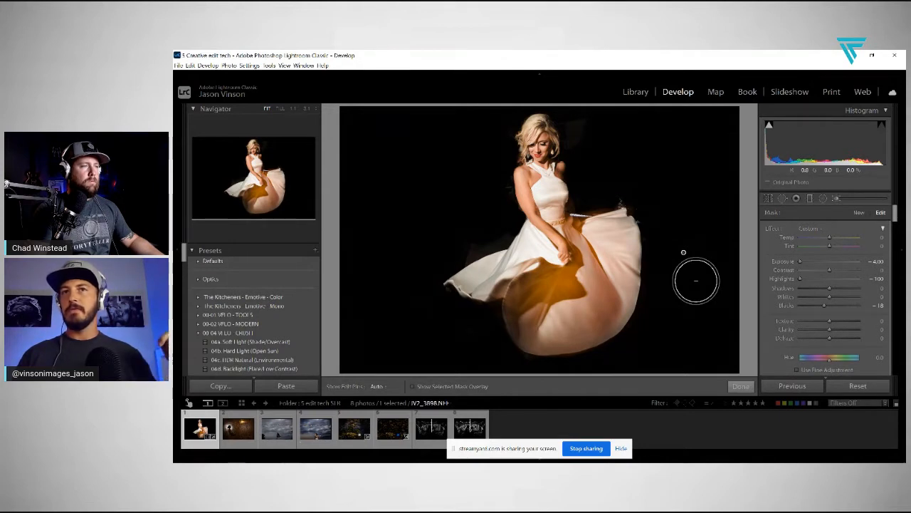
# Add a graduated filter across the left side of the dress, reset its effect settings and set Temp to −72
pyautogui.click(809, 199)
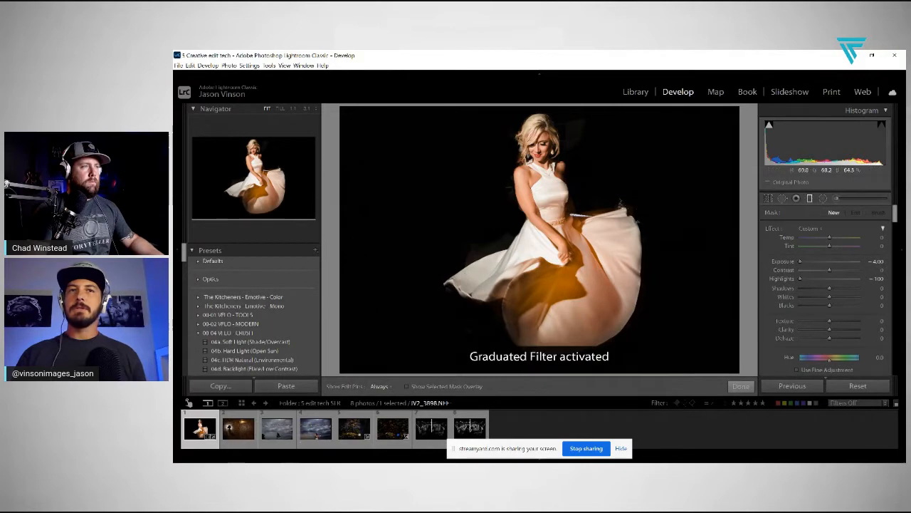
pyautogui.moveTo(443, 278); pyautogui.dragTo(549, 243)
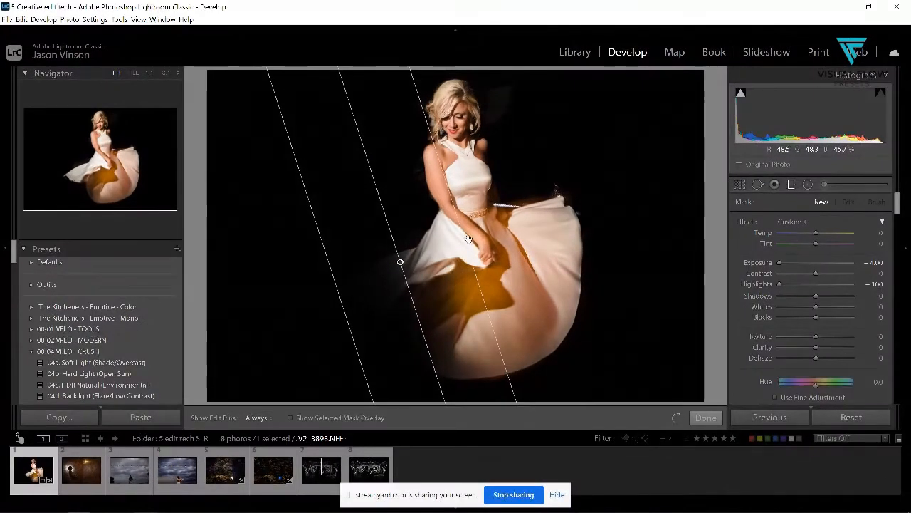
pyautogui.doubleClick(749, 223)
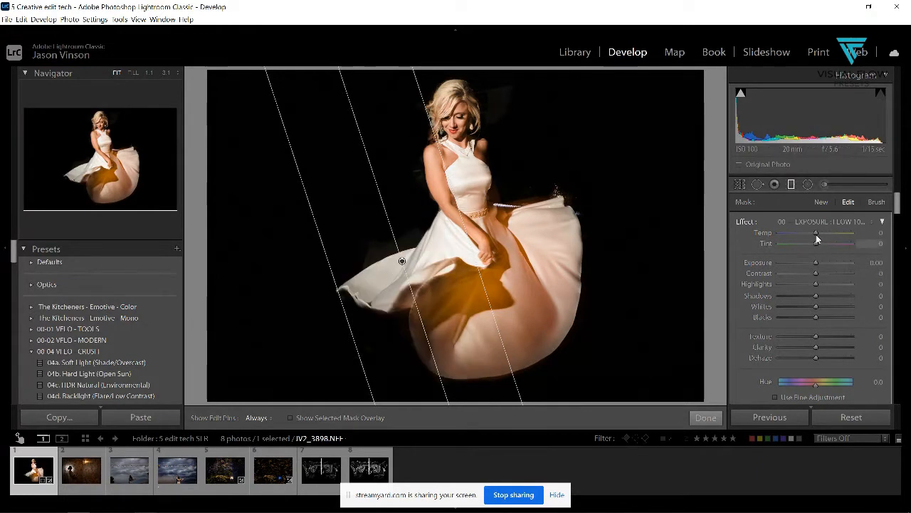
pyautogui.moveTo(816, 233); pyautogui.dragTo(789, 238)
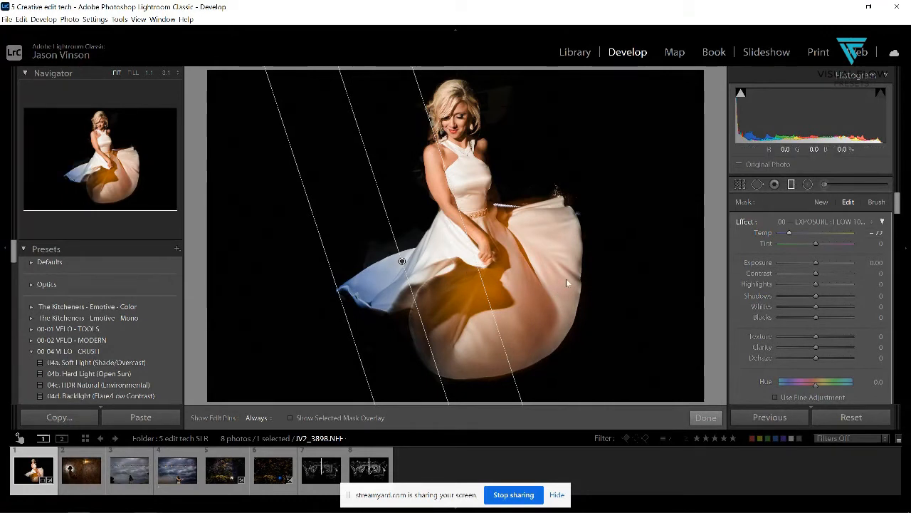
# Add a second graduated filter across the right side of the dress, reset its effect settings, and set Temp to 27 and Tint to 37
pyautogui.moveTo(588, 275); pyautogui.dragTo(441, 250)
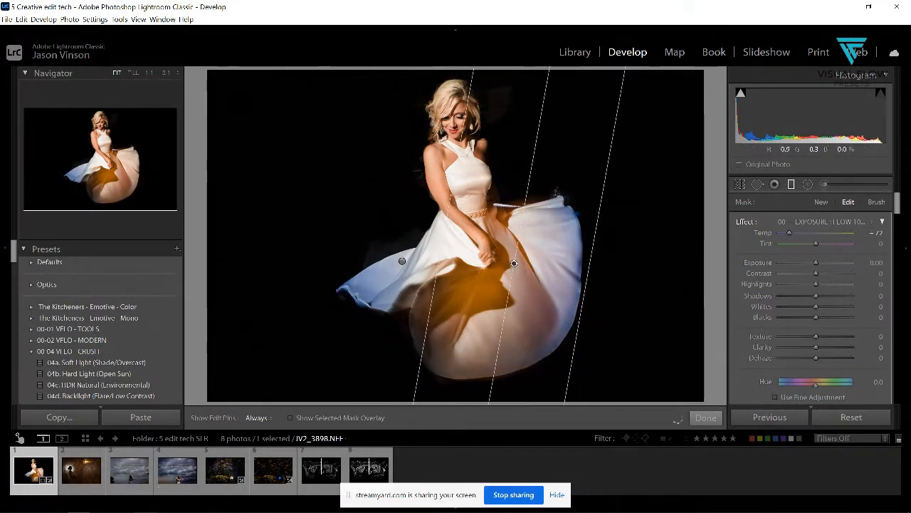
pyautogui.doubleClick(749, 222)
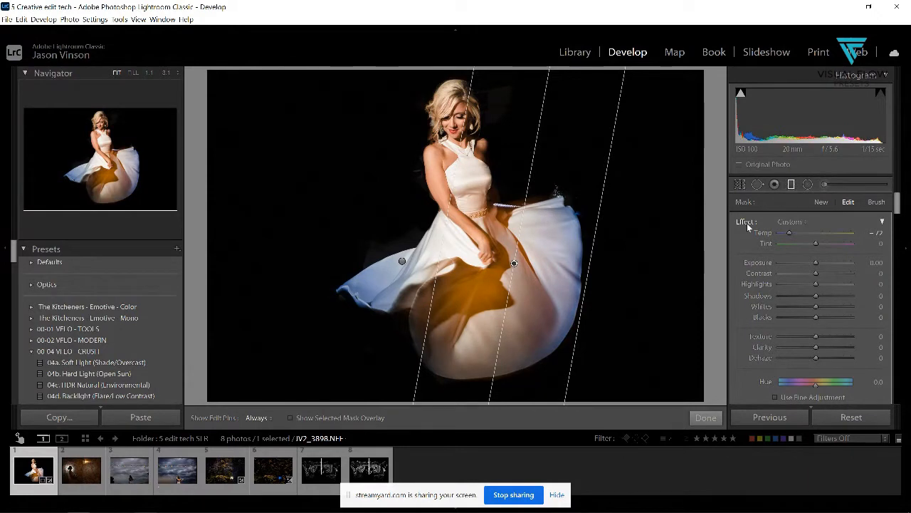
pyautogui.click(825, 244)
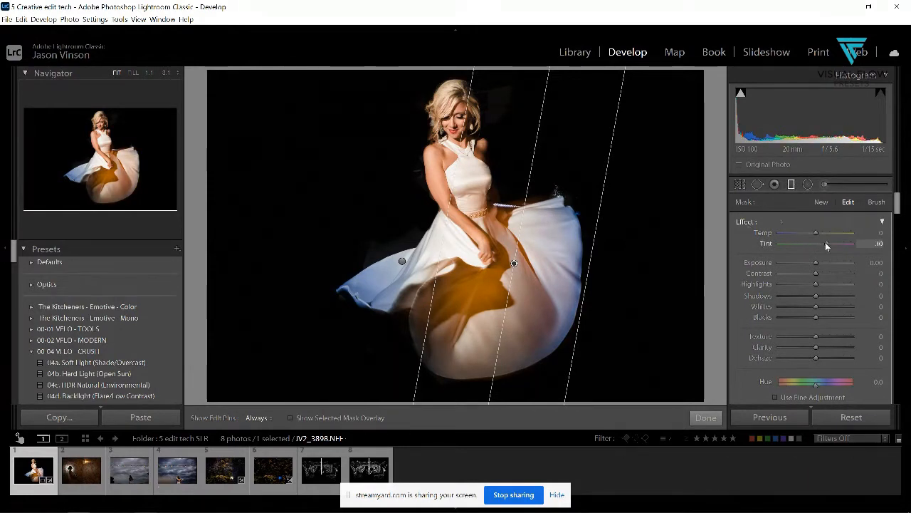
pyautogui.click(826, 233)
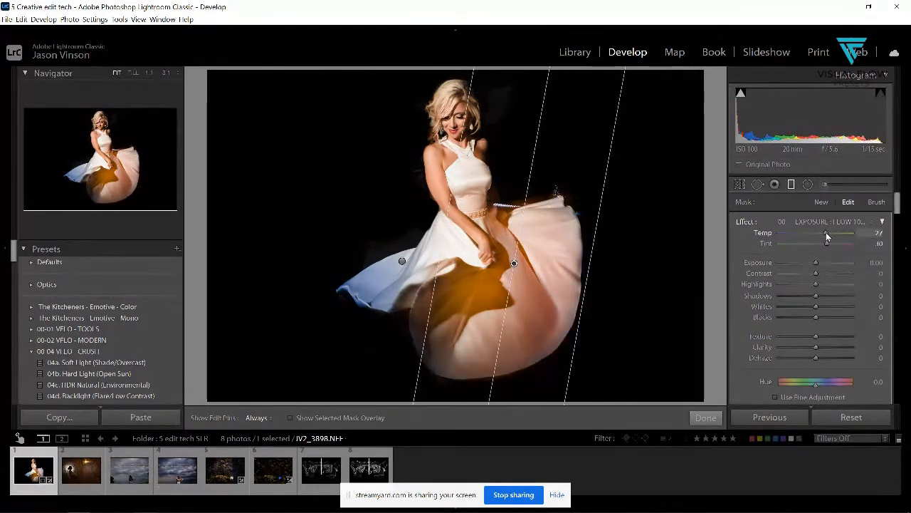
pyautogui.click(829, 243)
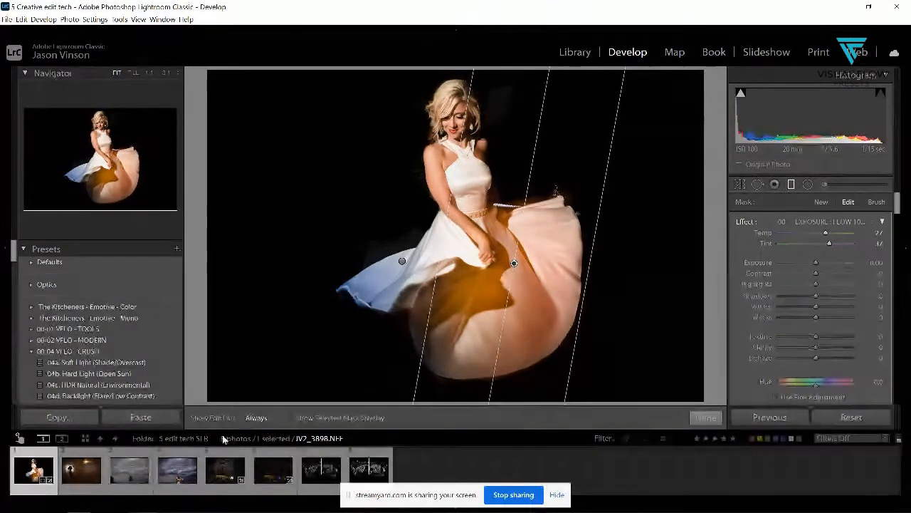
pyautogui.click(791, 185)
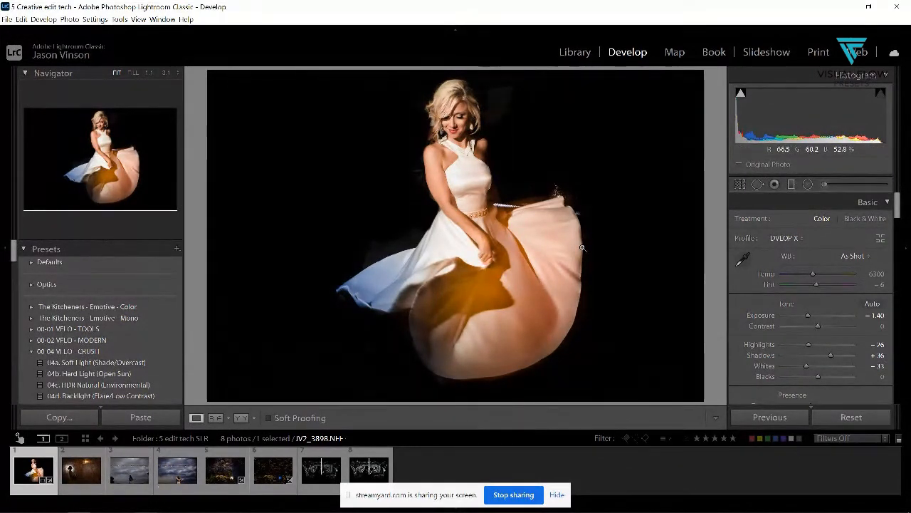
# Open the bride silhouette photo JAV06654.ARW and apply the 04d. Backlight (Flare/Low Contrast) preset after trying 04a. Soft Light
pyautogui.click(78, 475)
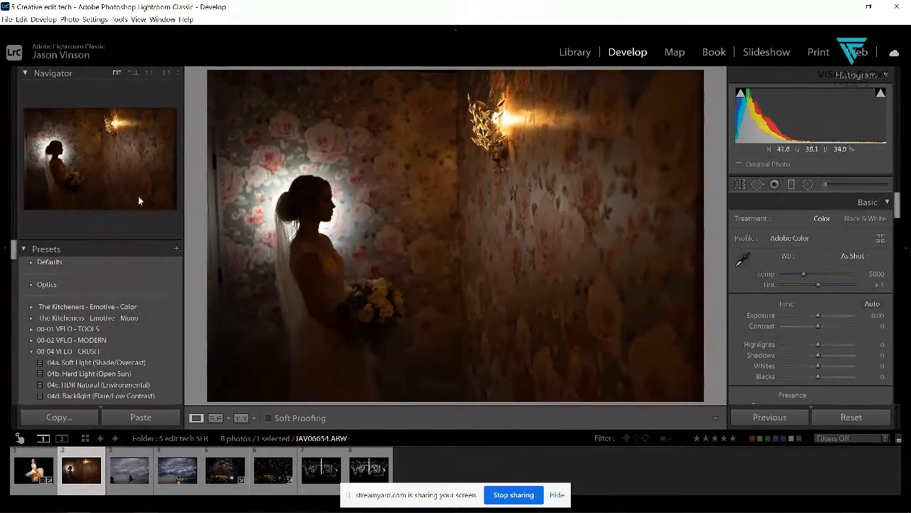
pyautogui.click(81, 365)
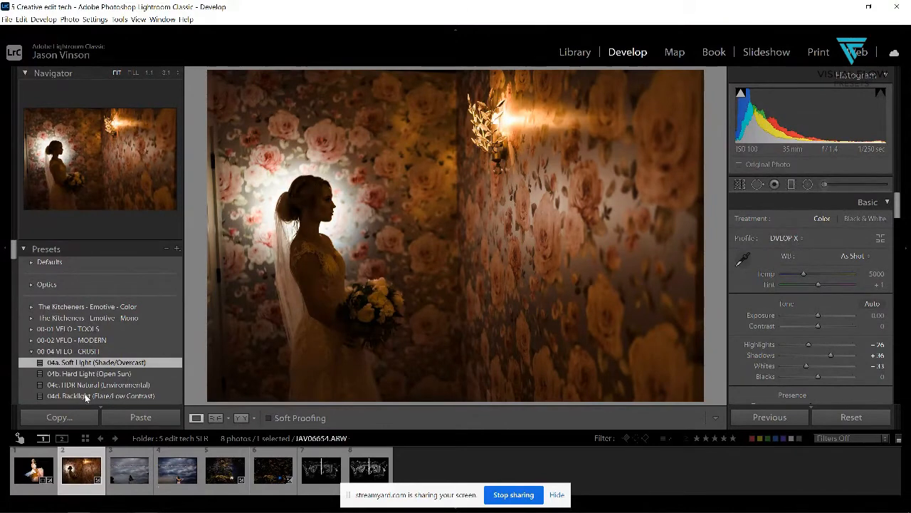
pyautogui.click(85, 397)
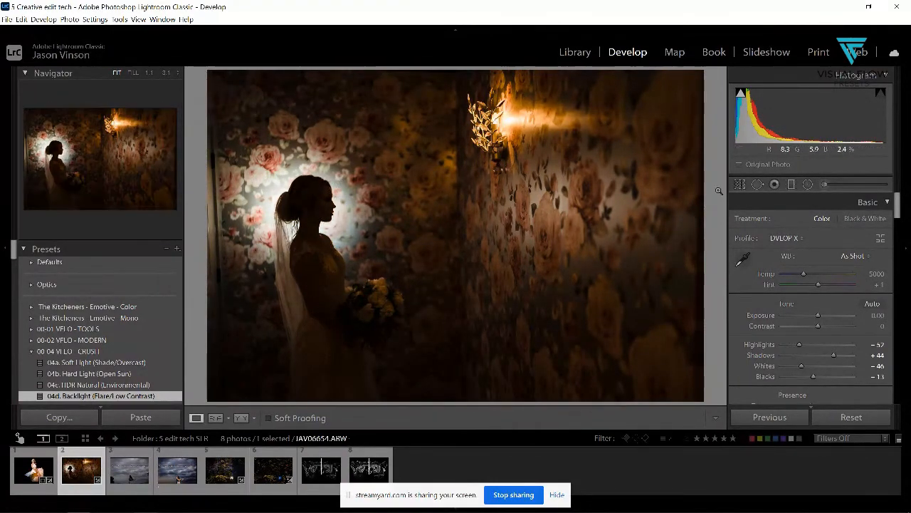
# Crop the silhouette photo slightly tighter from its left edge, keeping the original aspect ratio
pyautogui.click(739, 184)
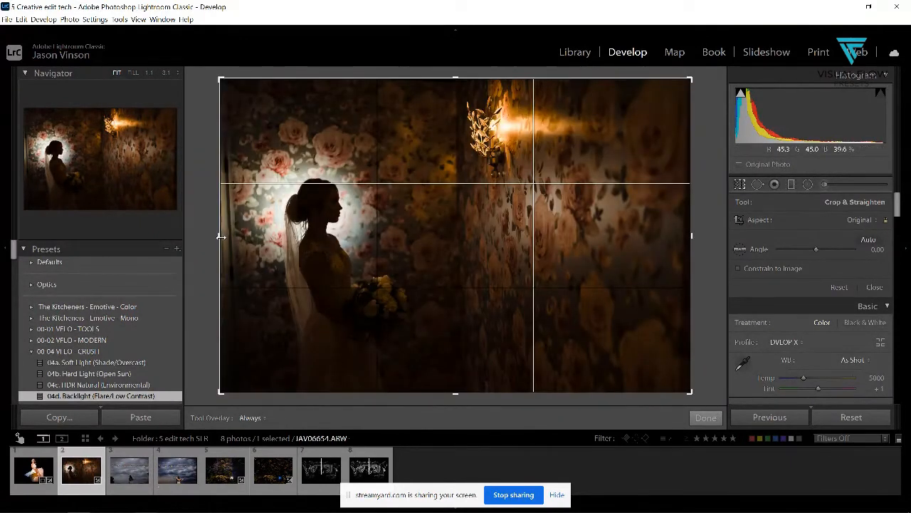
pyautogui.moveTo(220, 236); pyautogui.dragTo(226, 237)
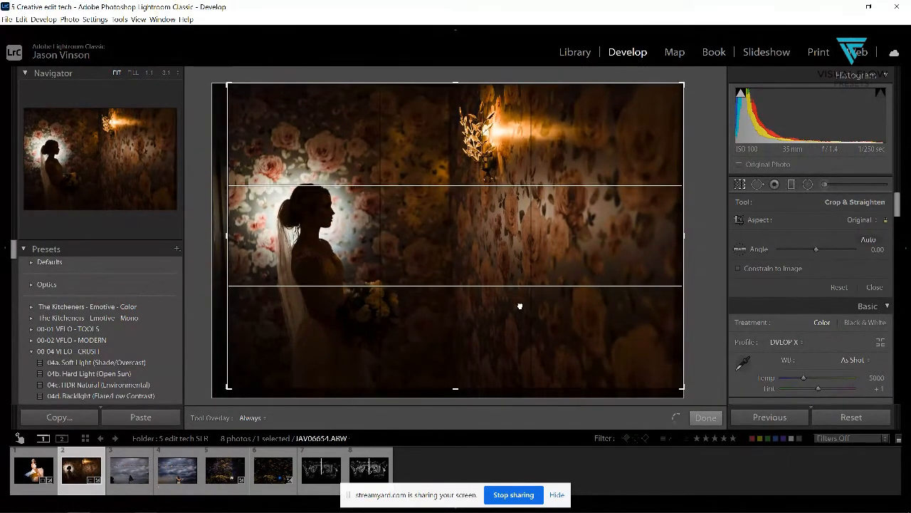
pyautogui.click(740, 185)
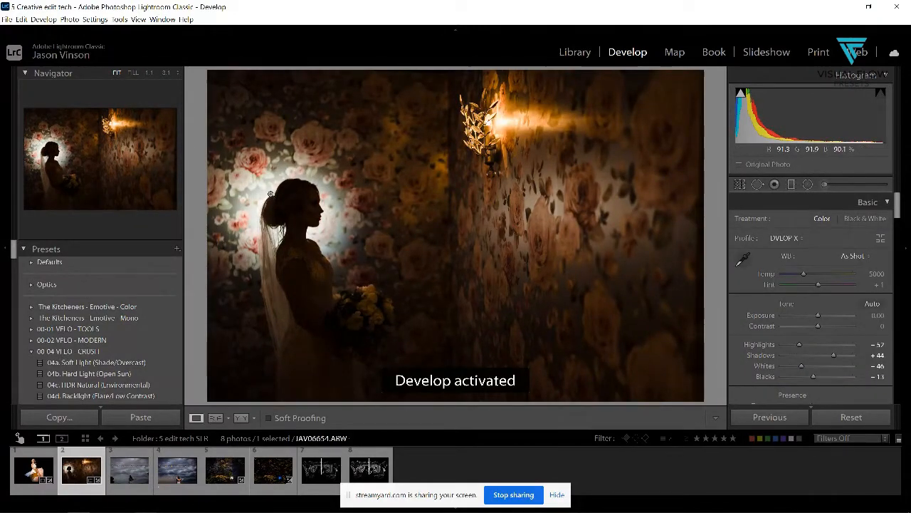
# Add a graduated filter over the bride's side of the photo, reset its effect settings and set Temp to −54
pyautogui.click(790, 185)
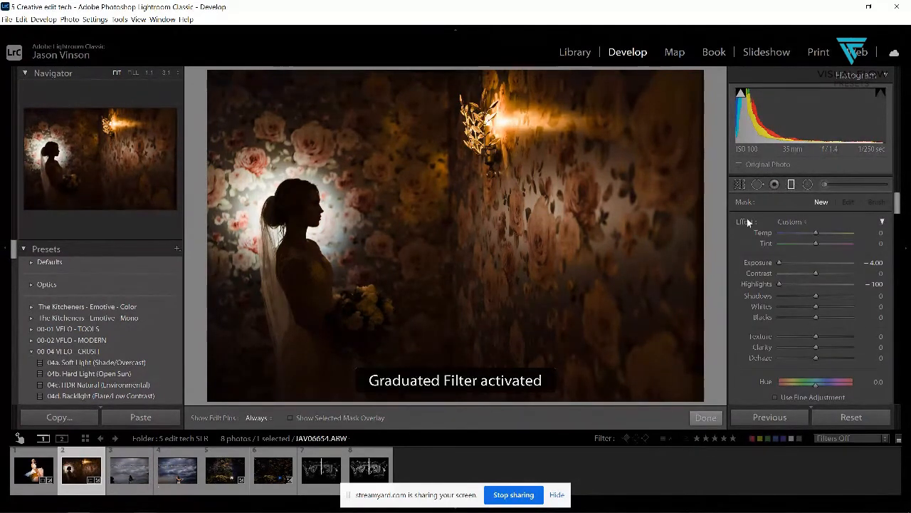
pyautogui.moveTo(815, 232); pyautogui.dragTo(792, 239)
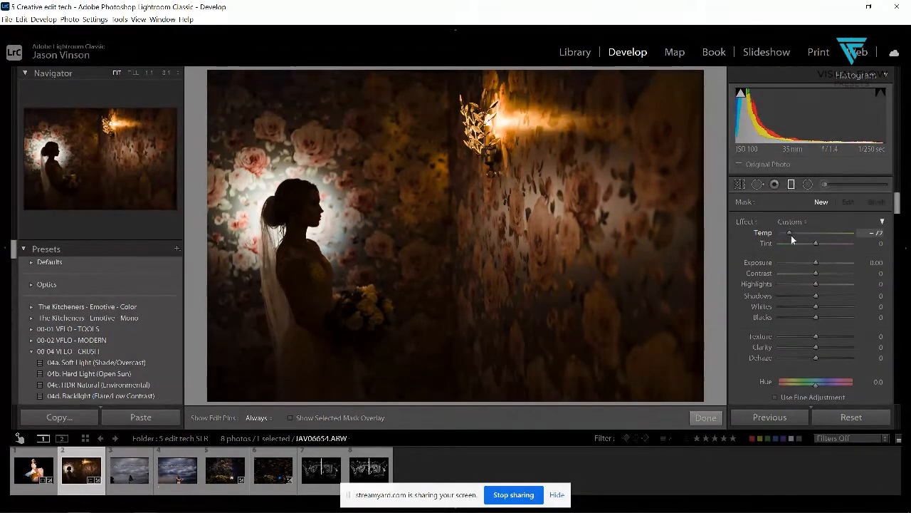
pyautogui.moveTo(366, 232); pyautogui.dragTo(467, 268)
pyautogui.moveTo(791, 232); pyautogui.dragTo(731, 260)
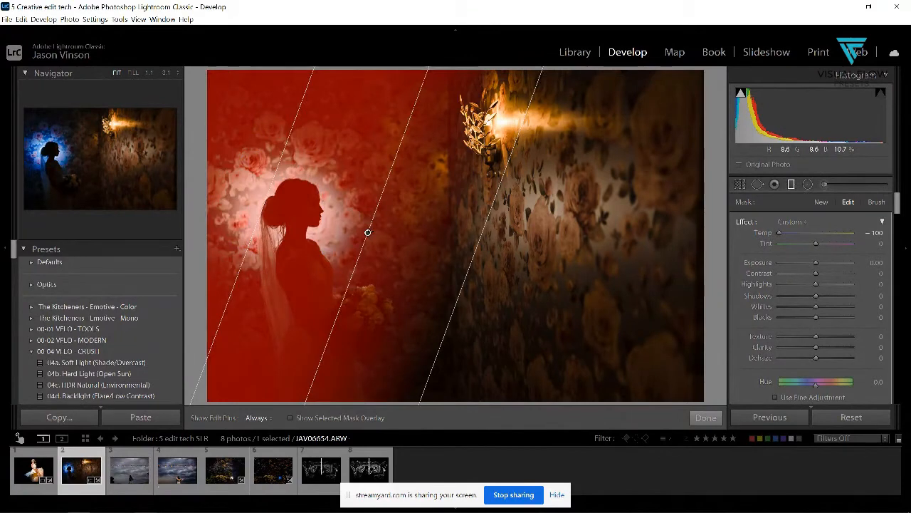
pyautogui.moveTo(779, 235)
pyautogui.mouseDown()
pyautogui.moveTo(804, 237)
pyautogui.moveTo(795, 238)
pyautogui.mouseUp()
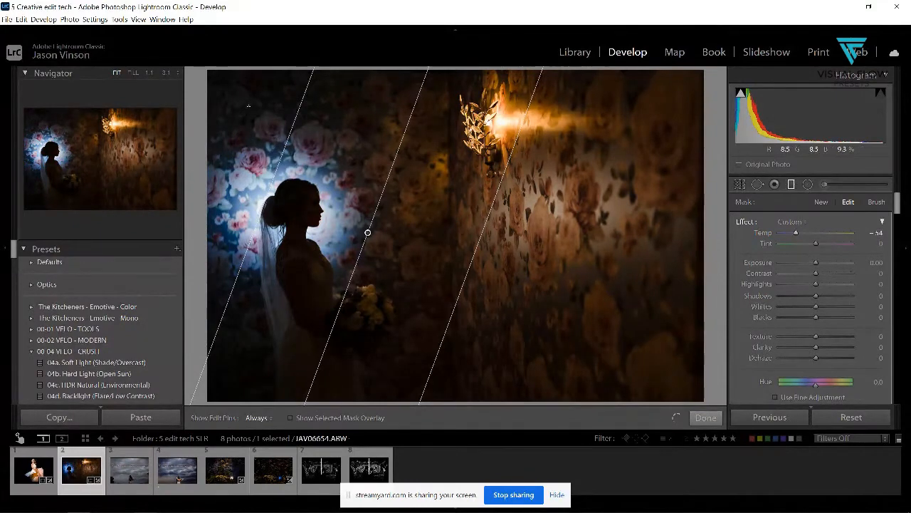
# Layer three more graduated filters at Temp −54 over the bride's side of the photo, each at a different angle
pyautogui.moveTo(251, 103); pyautogui.dragTo(455, 315)
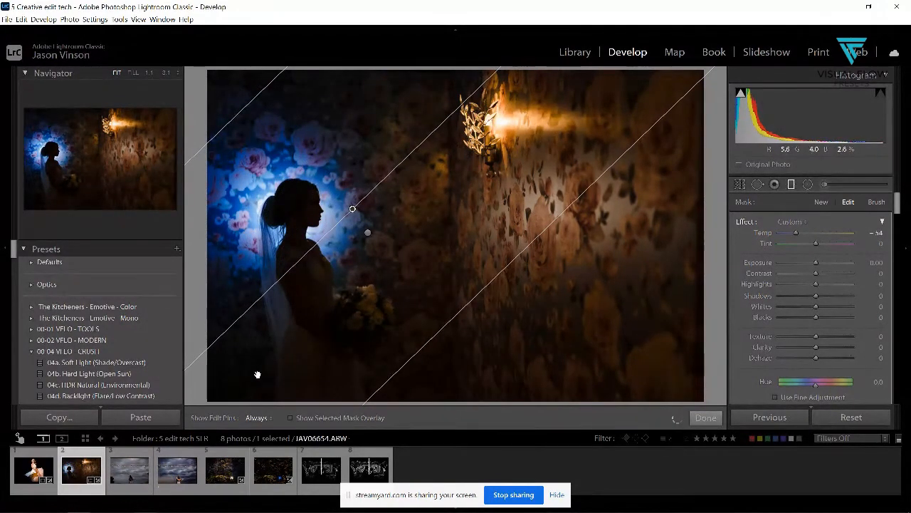
pyautogui.moveTo(253, 369); pyautogui.dragTo(533, 208)
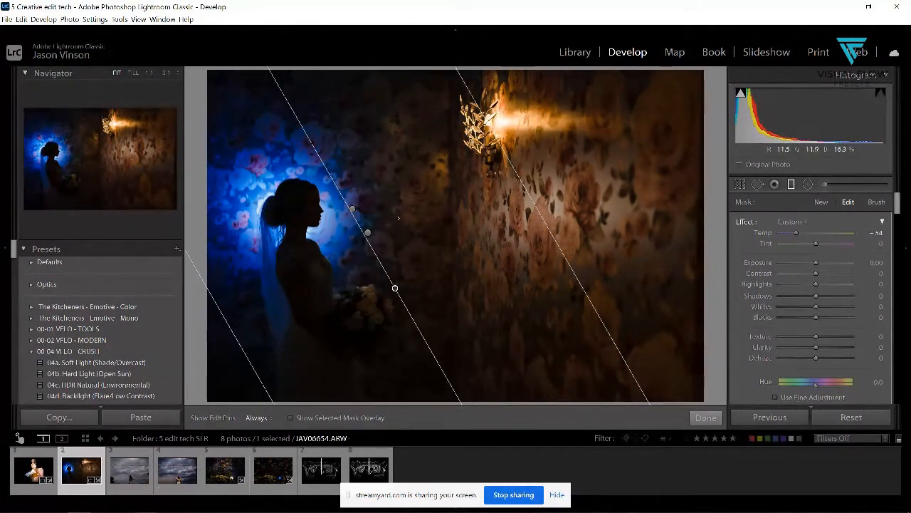
pyautogui.moveTo(385, 240)
pyautogui.mouseDown()
pyautogui.moveTo(447, 283)
pyautogui.moveTo(468, 279)
pyautogui.mouseUp()
# Reset the newest graduated filter's temperature, set its Temp to −15 and close the filter tool
pyautogui.doubleClick(797, 234)
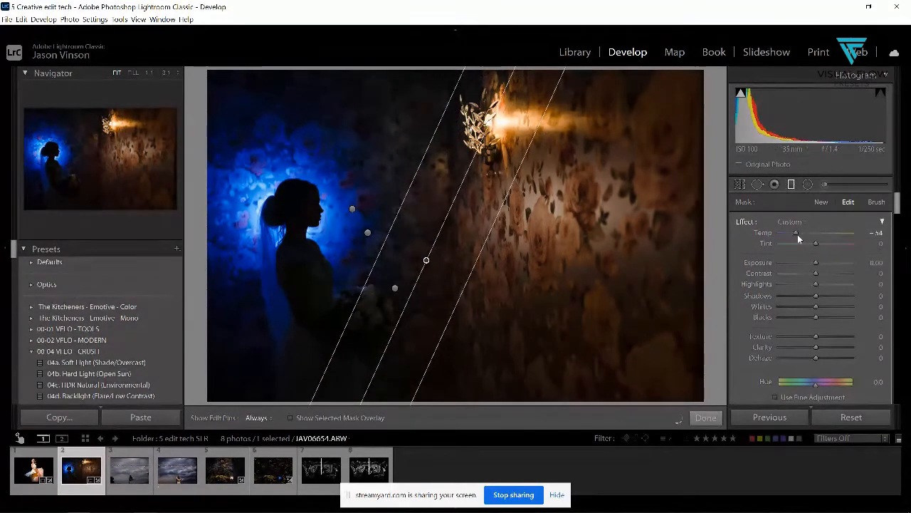
pyautogui.moveTo(813, 233); pyautogui.dragTo(811, 233)
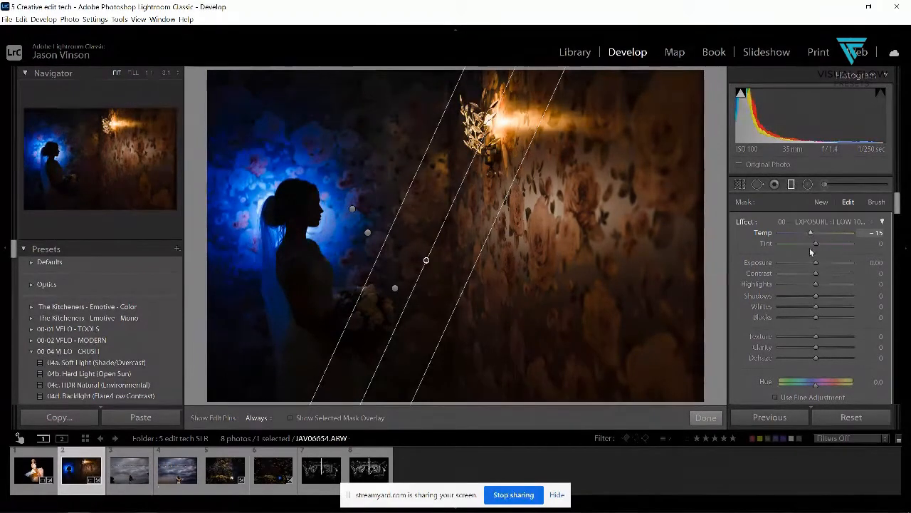
pyautogui.click(791, 184)
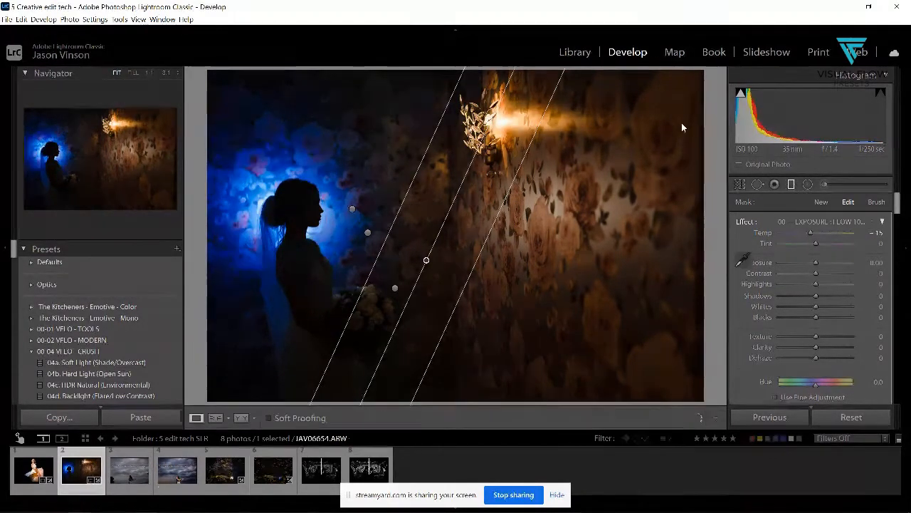
pyautogui.press('d')
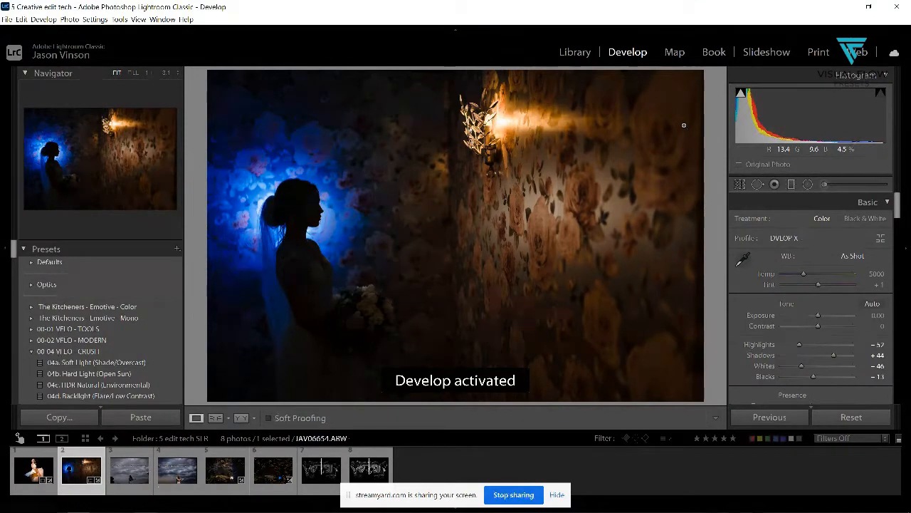
# Add another graduated filter at Temp −64 across the middle of the photo and try Contrast −51 and Shadows 72
pyautogui.click(791, 184)
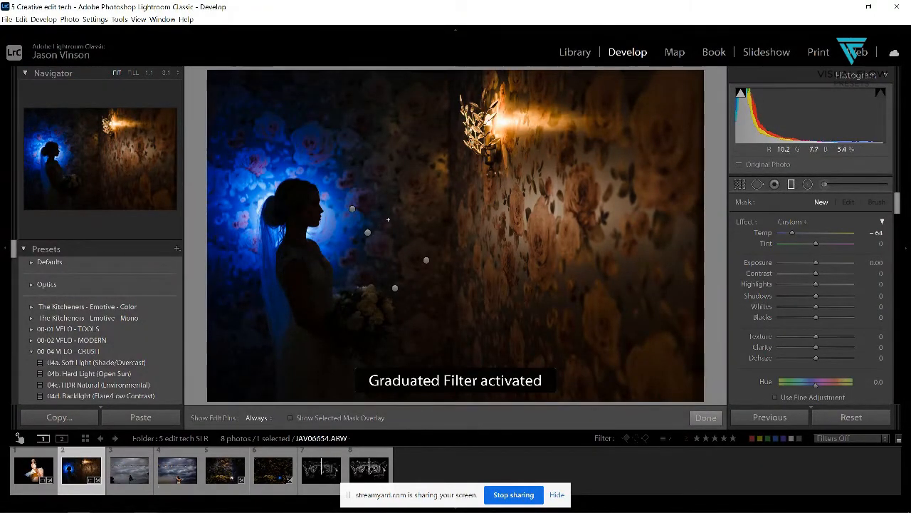
pyautogui.moveTo(515, 283); pyautogui.dragTo(398, 210)
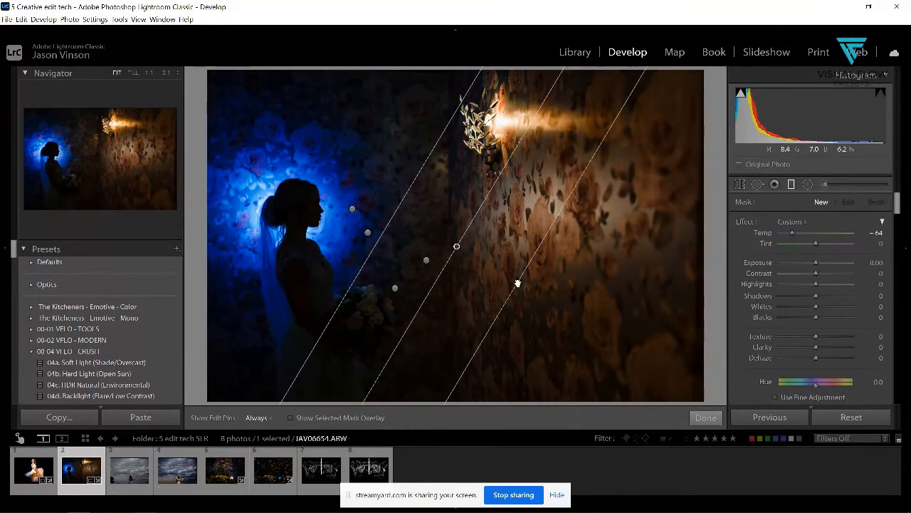
pyautogui.click(833, 274)
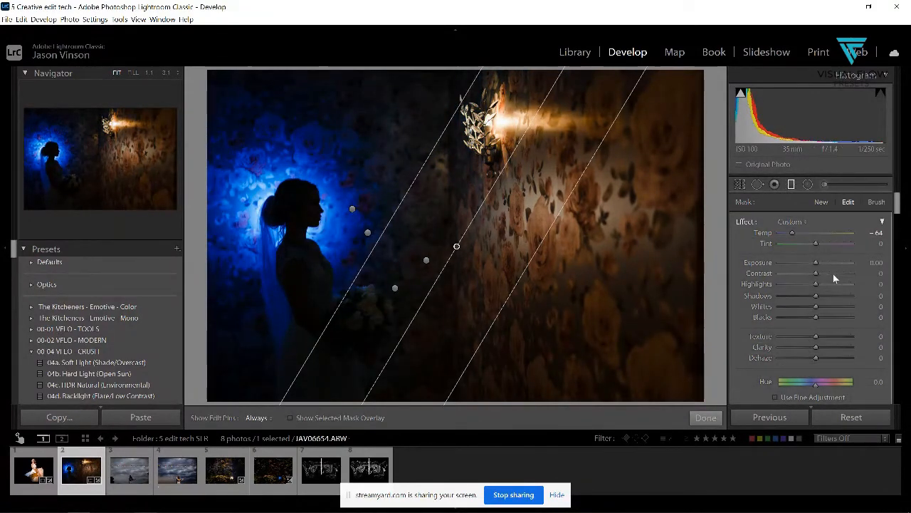
pyautogui.doubleClick(759, 273)
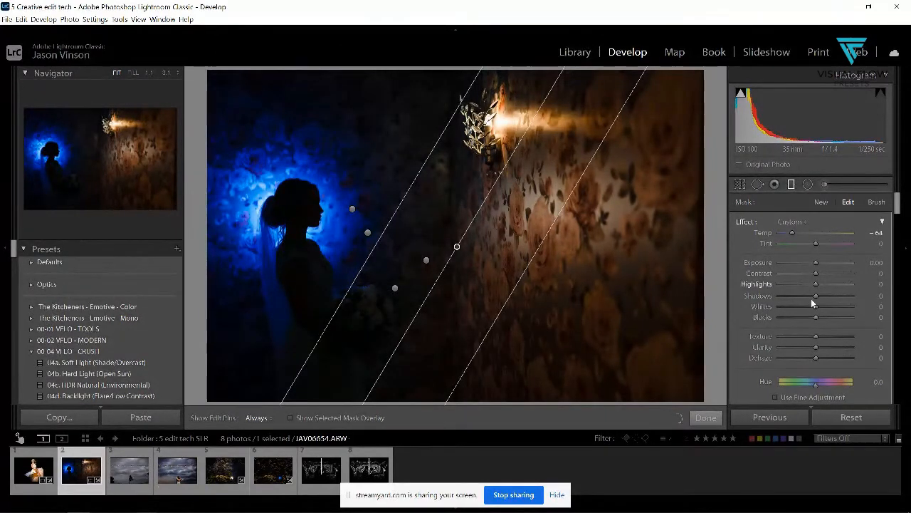
pyautogui.click(842, 297)
pyautogui.click(797, 275)
pyautogui.click(833, 262)
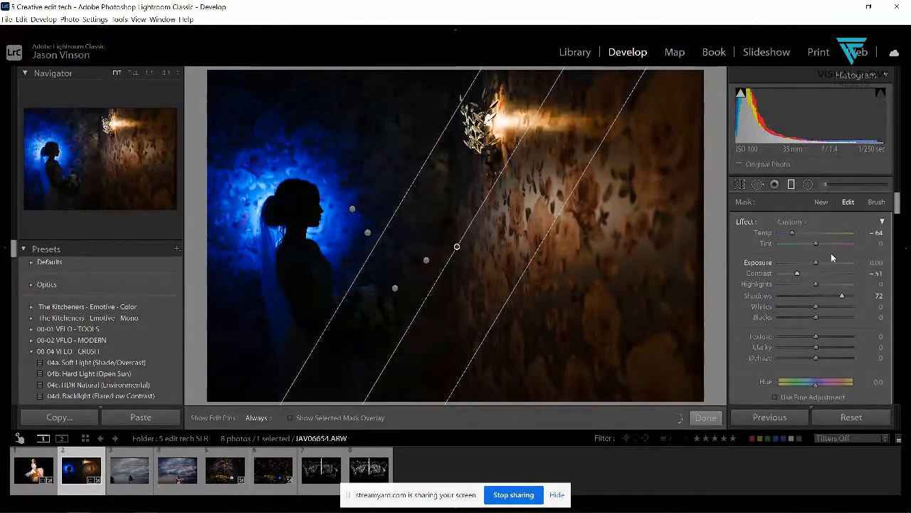
# Reset the effect settings of the newest graduated filter and leave the filter tool
pyautogui.doubleClick(744, 220)
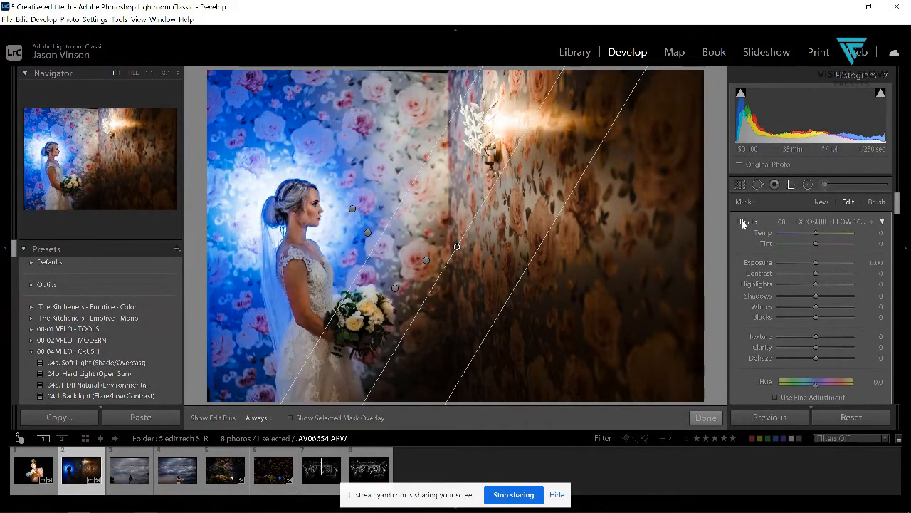
pyautogui.click(850, 416)
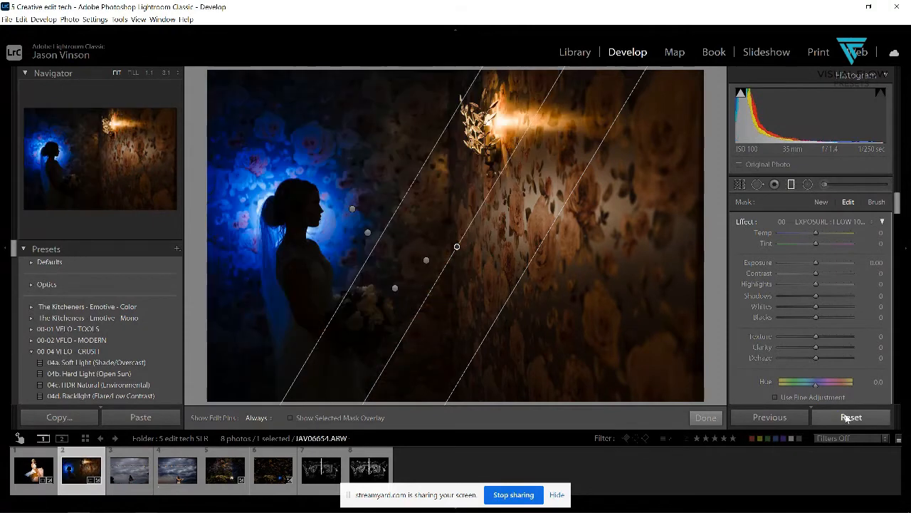
pyautogui.click(791, 185)
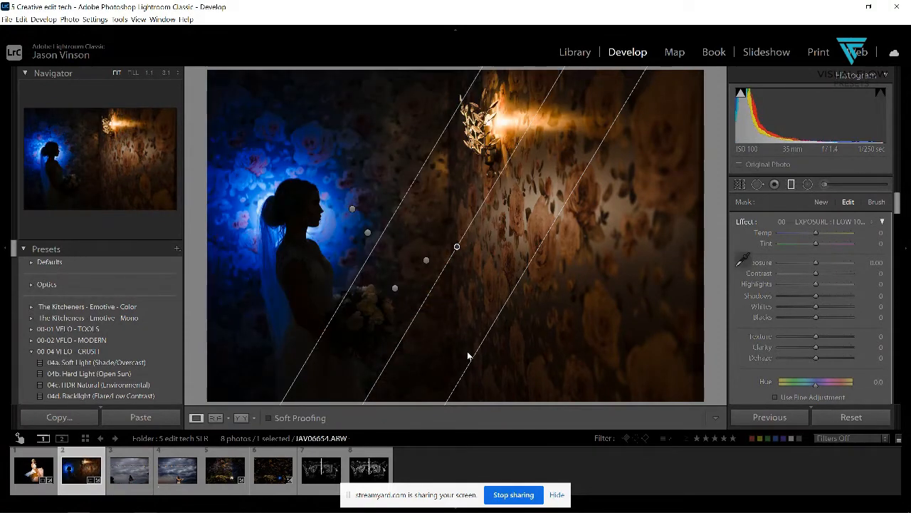
pyautogui.press('d')
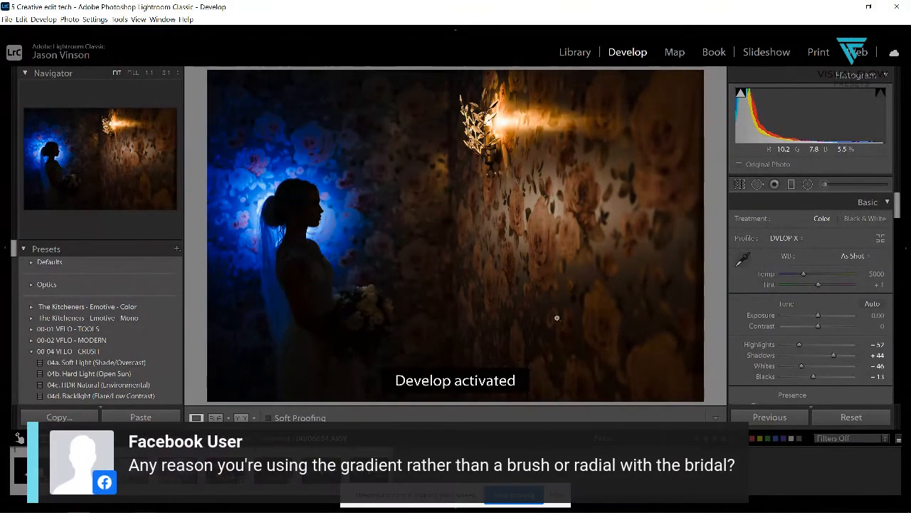
# Raise the silhouette photo's Exposure to +0.48 and crop it slightly tighter from the lower-right corner
pyautogui.moveTo(817, 314); pyautogui.dragTo(820, 313)
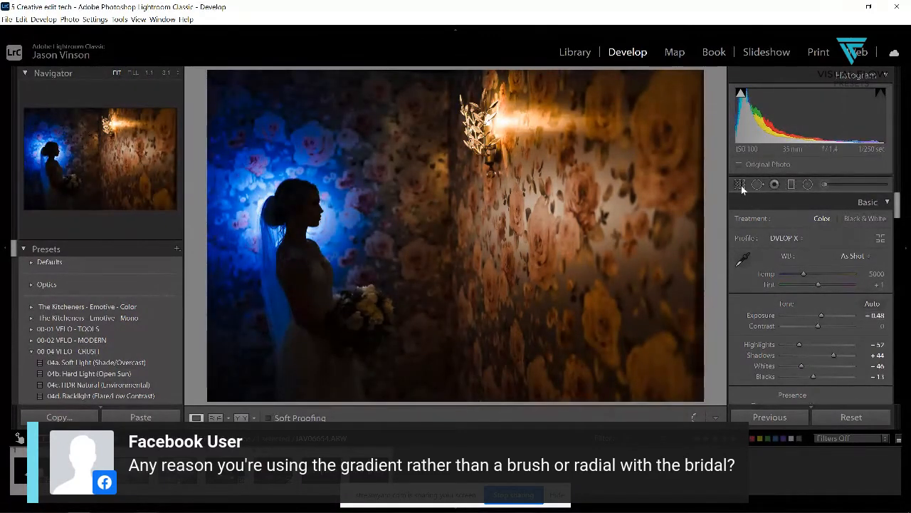
pyautogui.press('r')
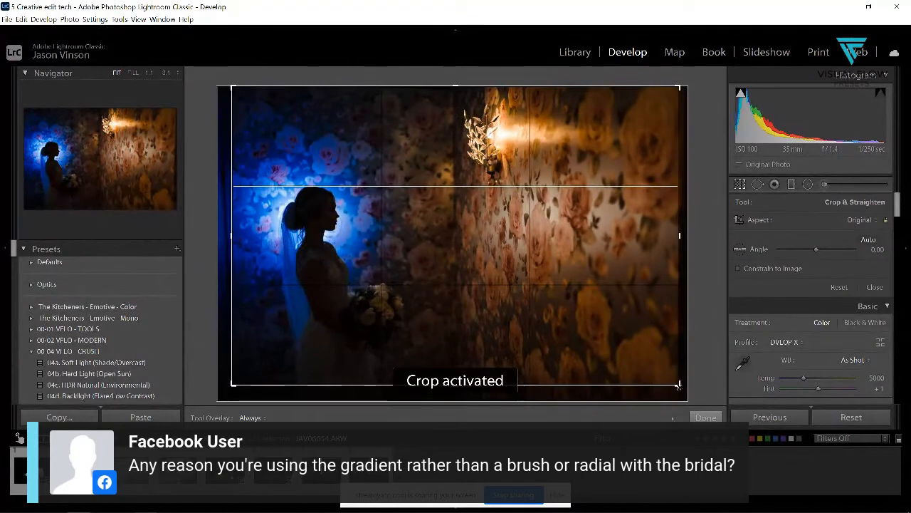
pyautogui.click(740, 185)
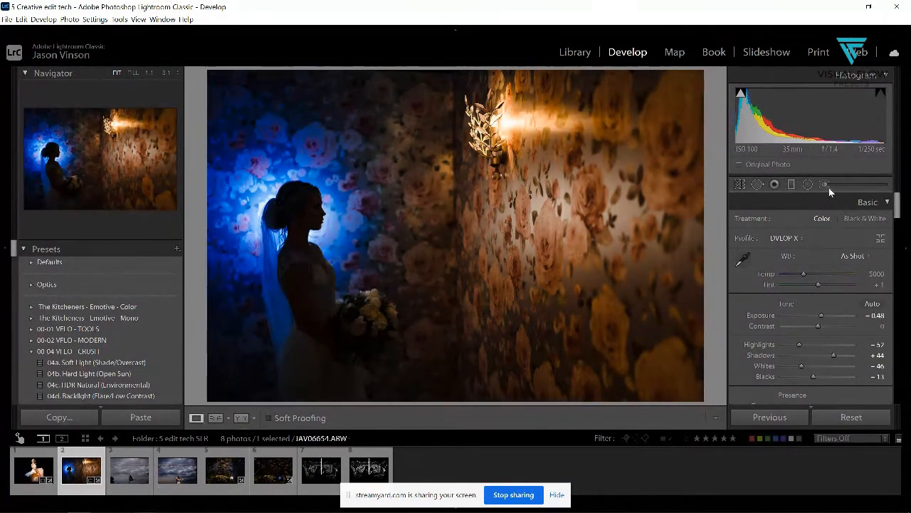
# Open DSC09054.ARW, apply the 04a. Soft Light (Shade/Overcast) preset and set Exposure to −0.64 after trying brighter values
pyautogui.click(130, 470)
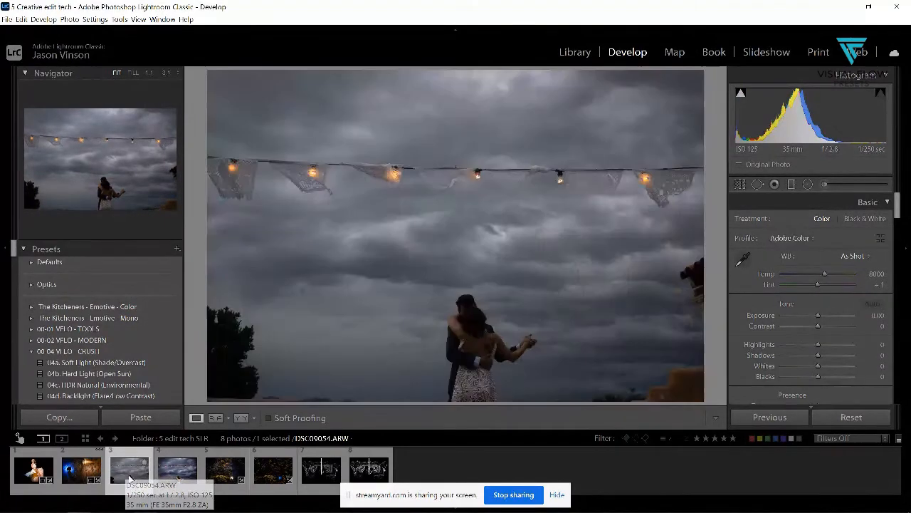
pyautogui.click(80, 363)
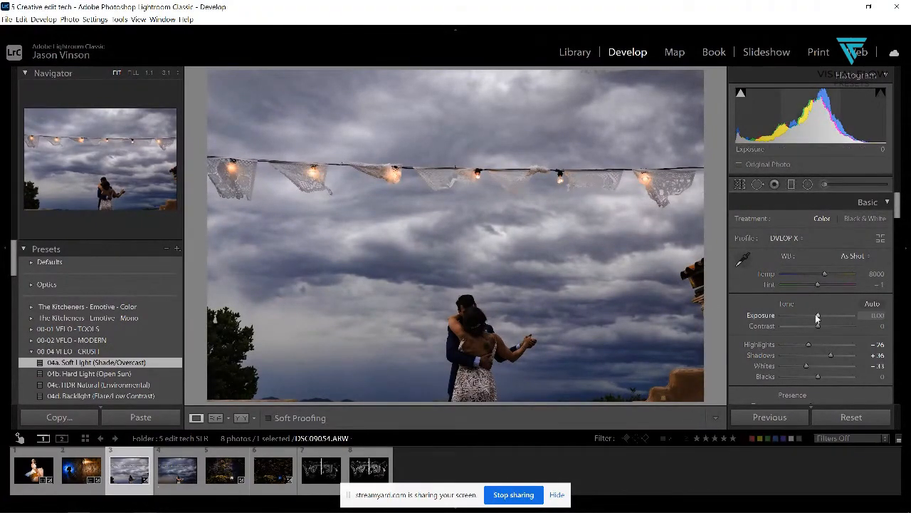
pyautogui.moveTo(818, 315); pyautogui.dragTo(813, 314)
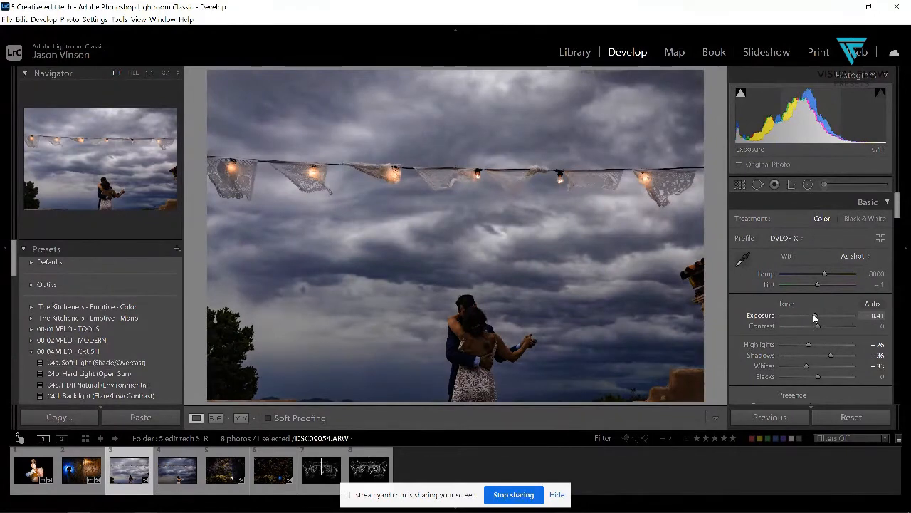
pyautogui.moveTo(815, 315); pyautogui.dragTo(830, 316)
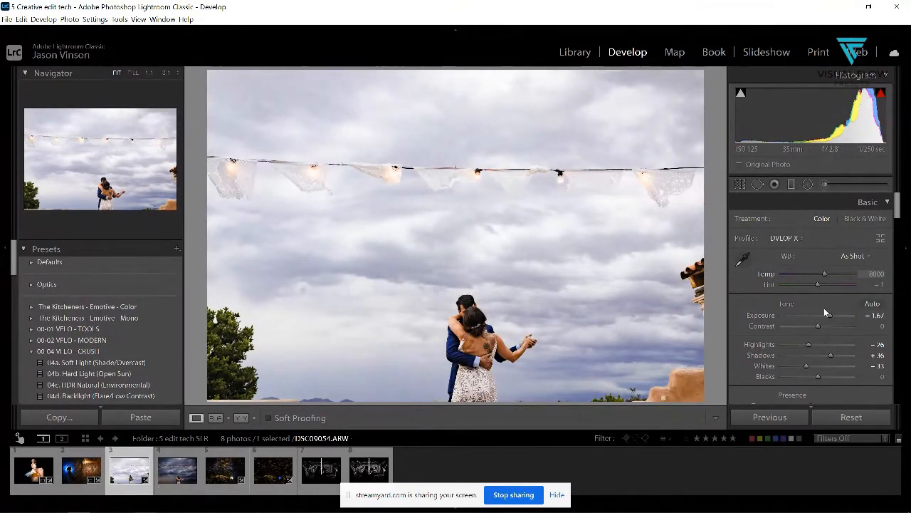
pyautogui.moveTo(830, 316); pyautogui.dragTo(813, 320)
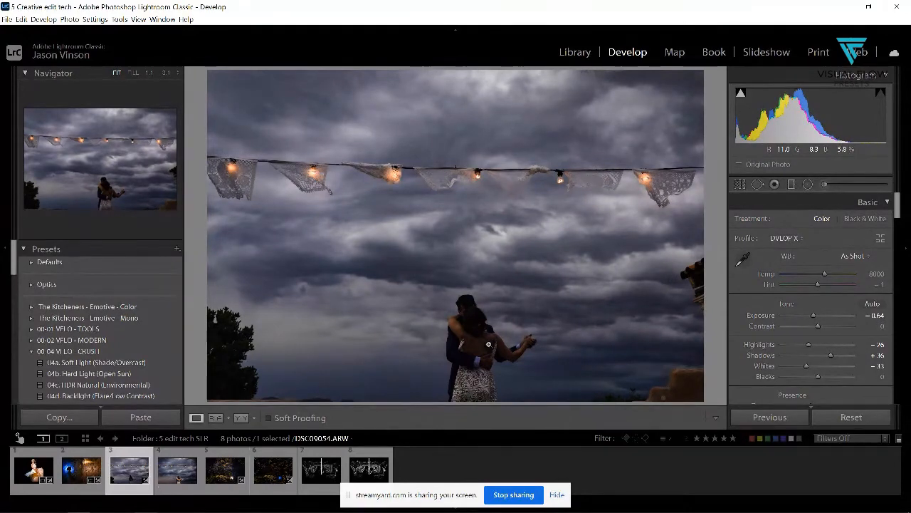
# Paint an Adjustment Brush spot at Exposure 2.94 on the bride's upper arm at 3:1 magnification, adjusting the brush size
pyautogui.moveTo(488, 344); pyautogui.dragTo(488, 298)
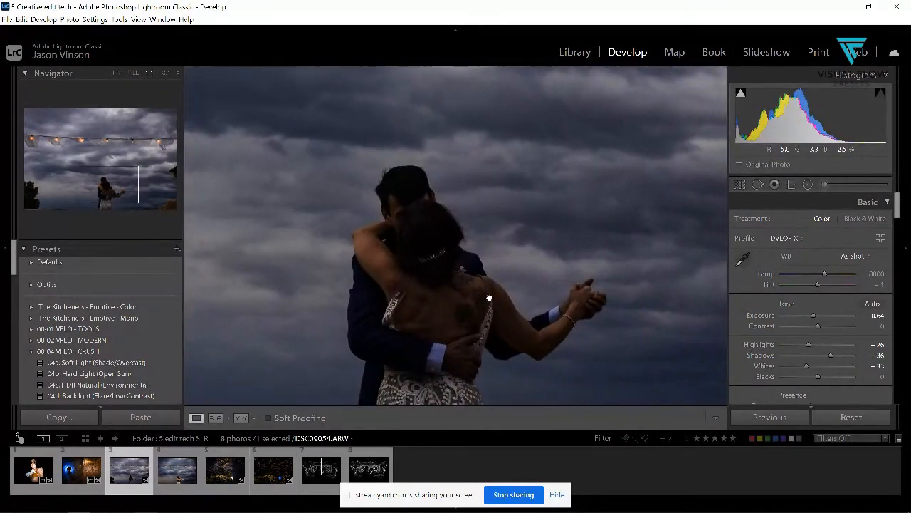
pyautogui.click(166, 72)
pyautogui.click(824, 184)
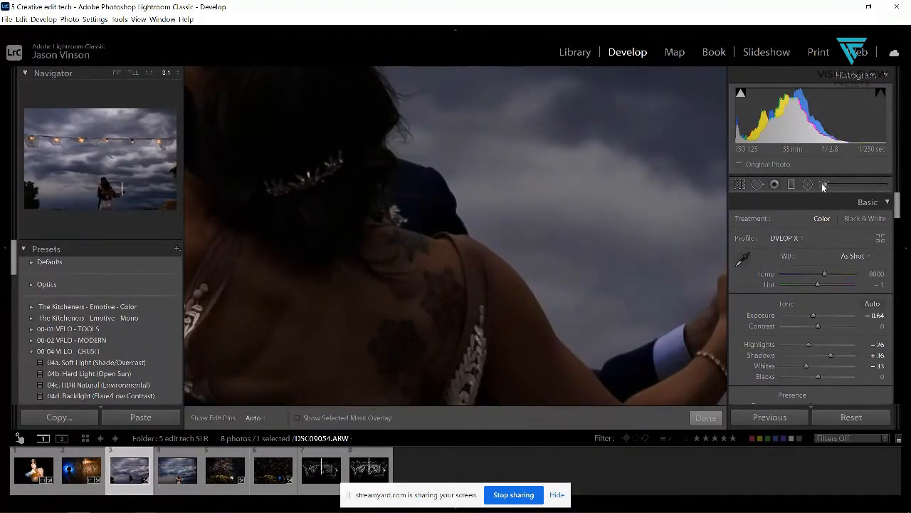
pyautogui.moveTo(817, 262); pyautogui.dragTo(843, 262)
pyautogui.scroll(-3, 507, 302)
pyautogui.press('h')
pyautogui.moveTo(531, 345)
pyautogui.mouseDown()
pyautogui.moveTo(517, 311)
pyautogui.moveTo(522, 330)
pyautogui.moveTo(528, 317)
pyautogui.moveTo(521, 336)
pyautogui.moveTo(525, 309)
pyautogui.moveTo(531, 356)
pyautogui.mouseUp()
pyautogui.press('h')
pyautogui.scroll(-3, 563, 294)
pyautogui.scroll(4, 552, 299)
pyautogui.scroll(-2, 553, 294)
pyautogui.moveTo(553, 293); pyautogui.dragTo(551, 293)
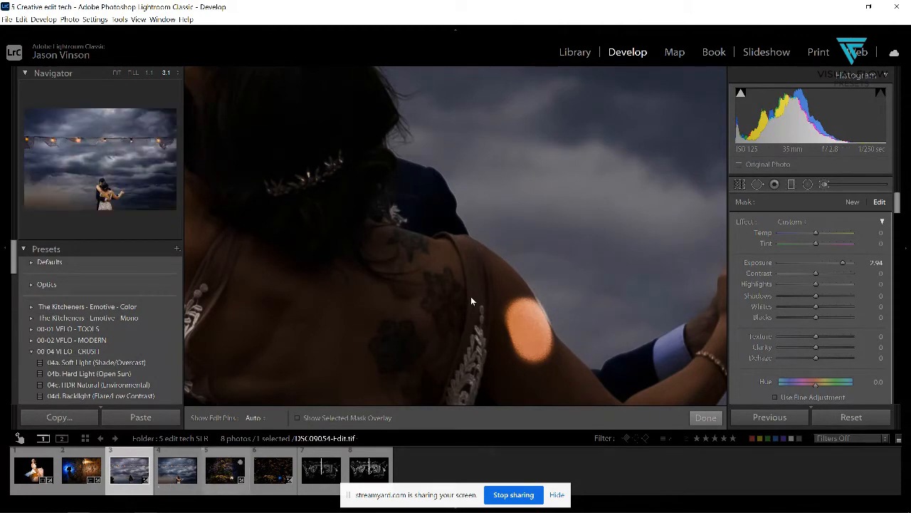
# Switch to Photoshop, hide Layer 1 in DSC09054-Edit.tif and compare the image with the dark sky layer hidden and shown
pyautogui.click(838, 10)
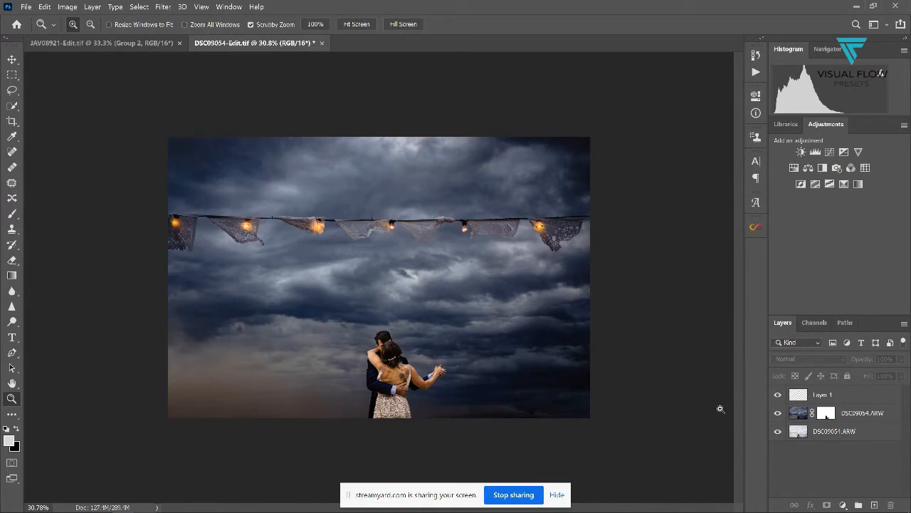
pyautogui.click(777, 395)
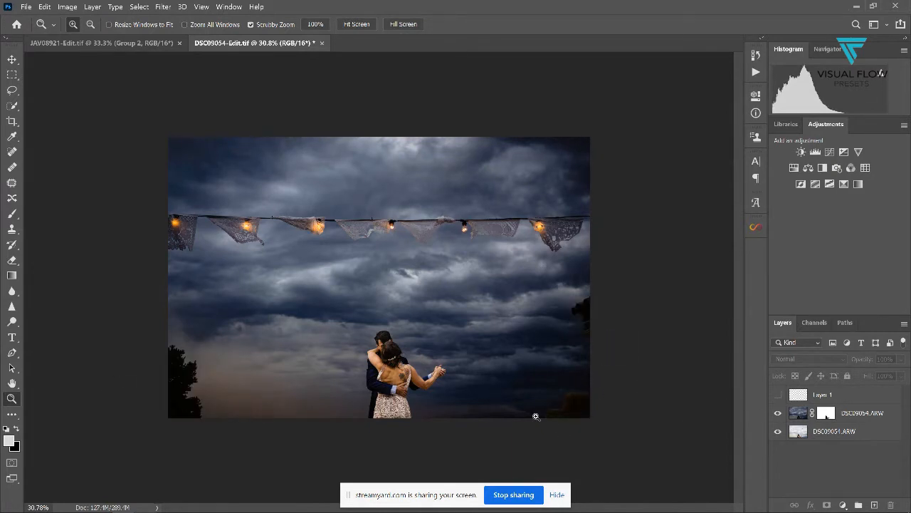
pyautogui.click(778, 413)
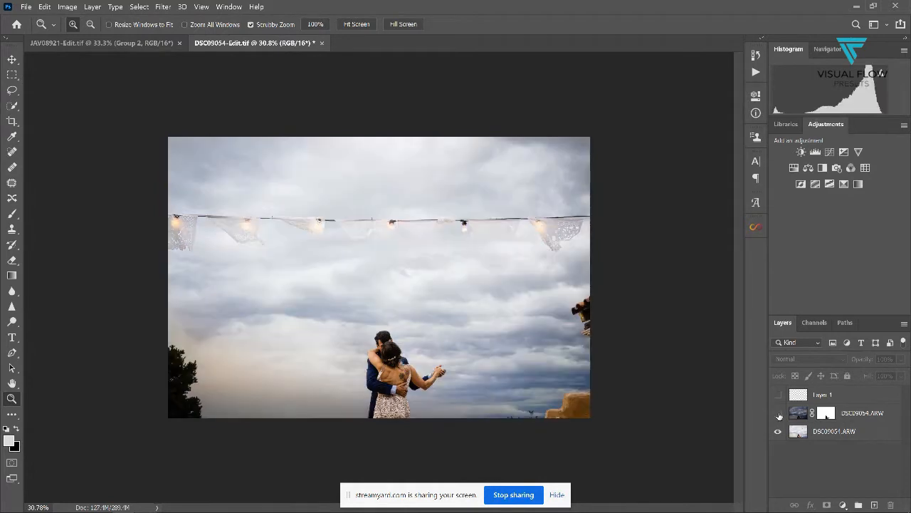
pyautogui.click(778, 414)
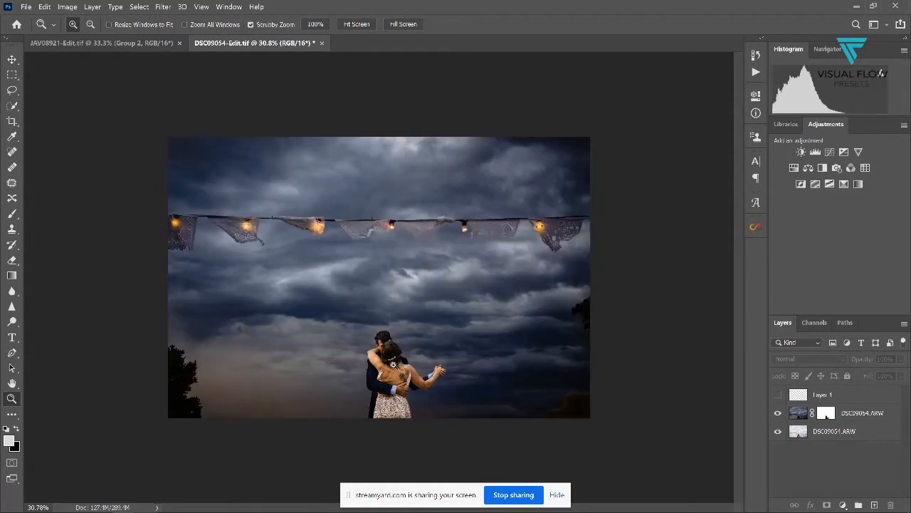
# Delete the layer mask from the dark-sky DSC09054.ARW layer
pyautogui.click(826, 413)
pyautogui.rightClick(828, 413)
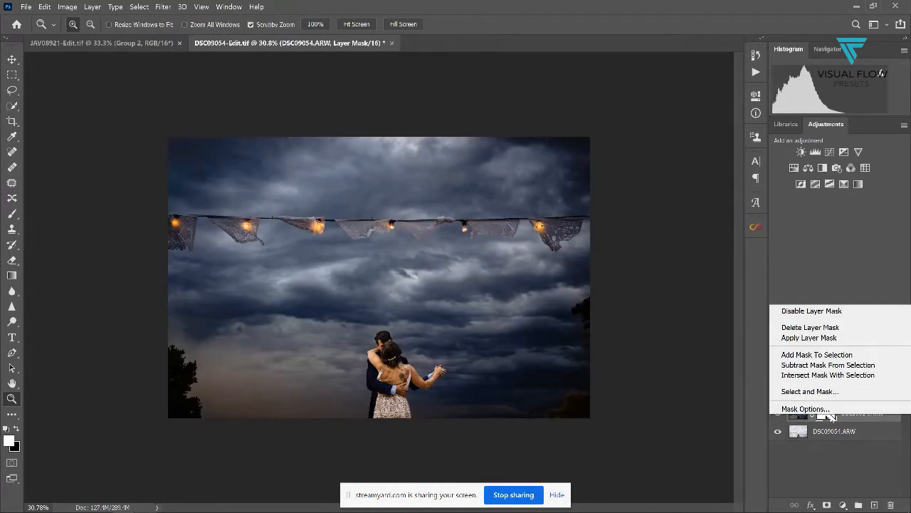
pyautogui.click(810, 328)
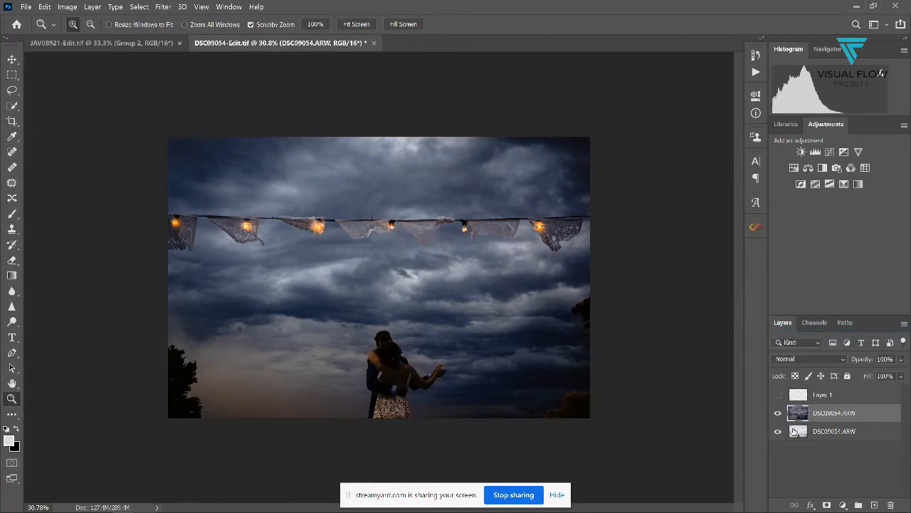
# Hide the dark-sky layer and make a Subject selection of the couple from the light exposure layer beneath it
pyautogui.click(778, 415)
pyautogui.click(796, 431)
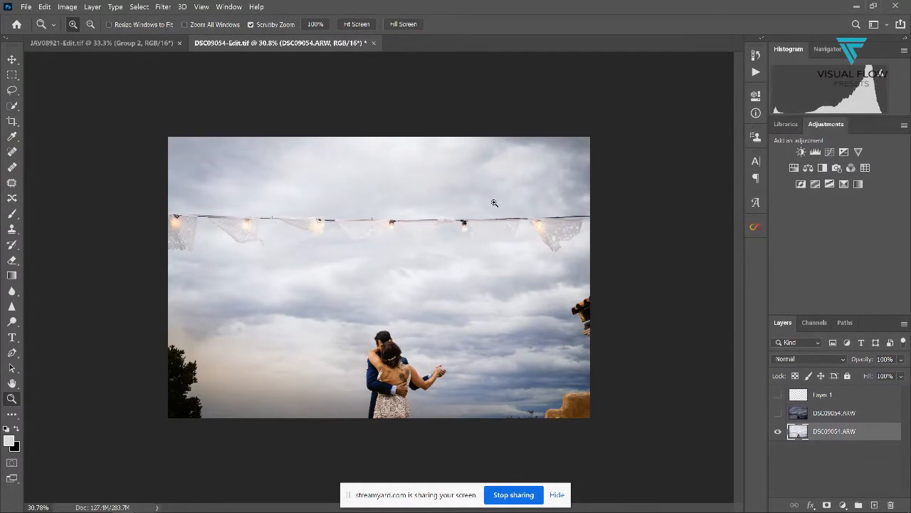
pyautogui.click(139, 7)
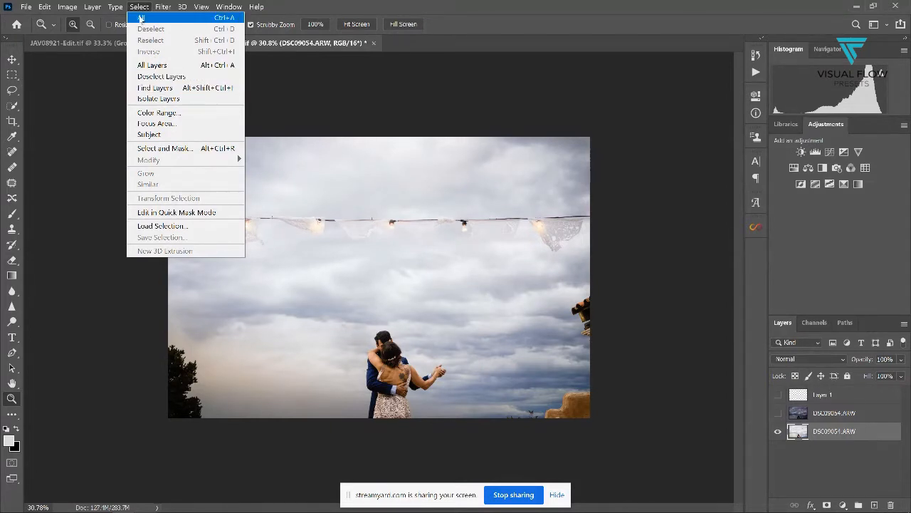
pyautogui.press('Escape')
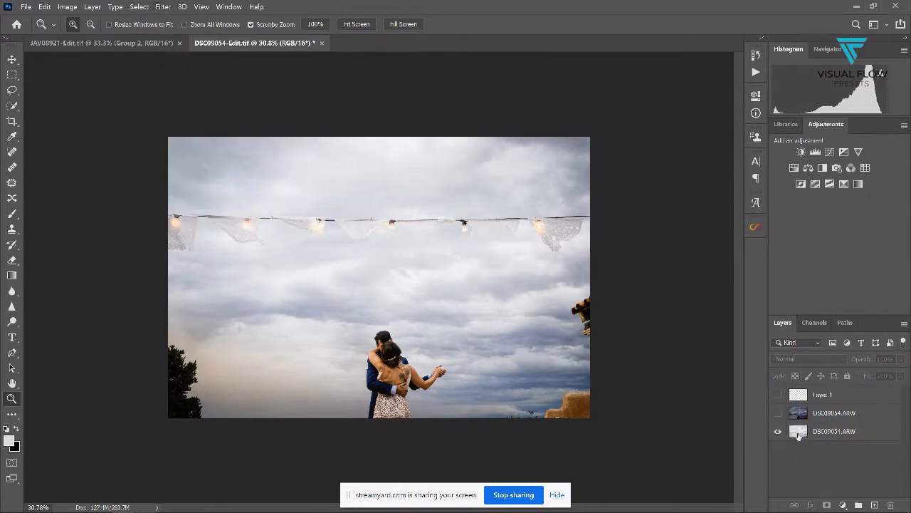
pyautogui.click(140, 7)
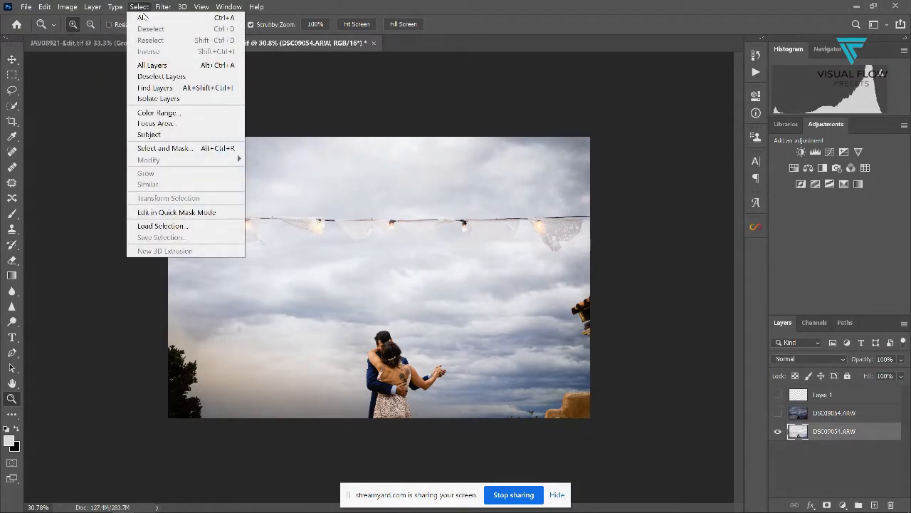
pyautogui.click(156, 135)
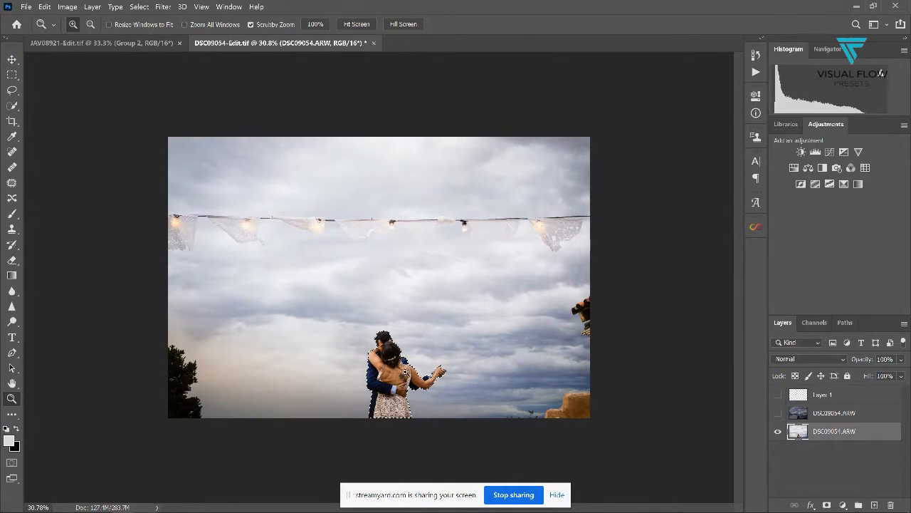
# Show the dark-sky layer again, add a layer mask from the couple selection and invert that mask
pyautogui.click(778, 414)
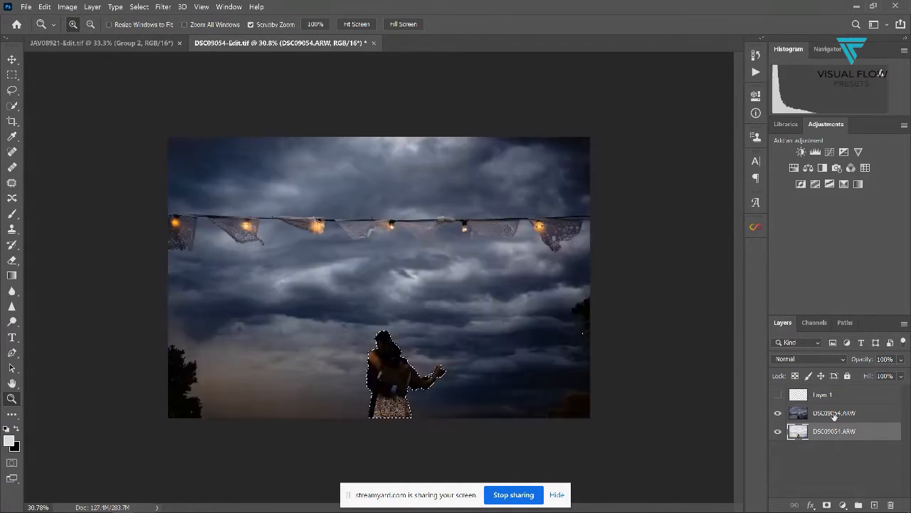
pyautogui.click(833, 415)
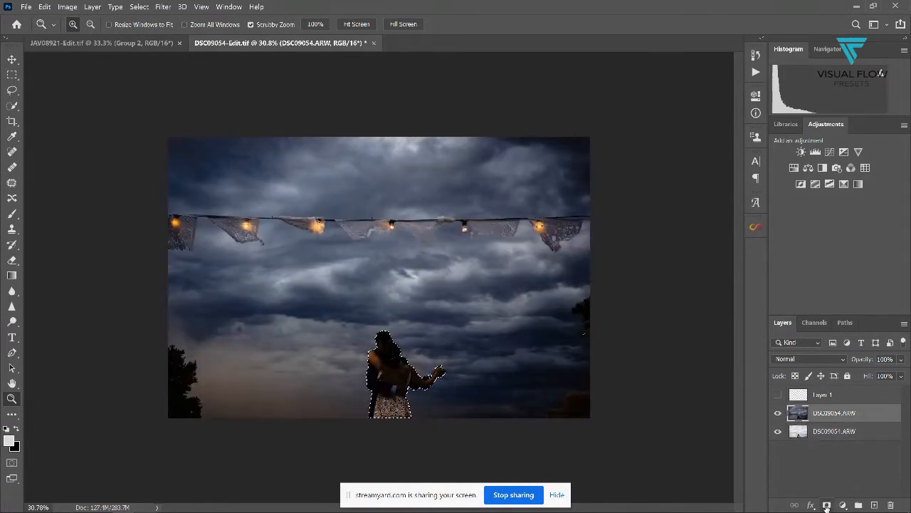
pyautogui.click(826, 506)
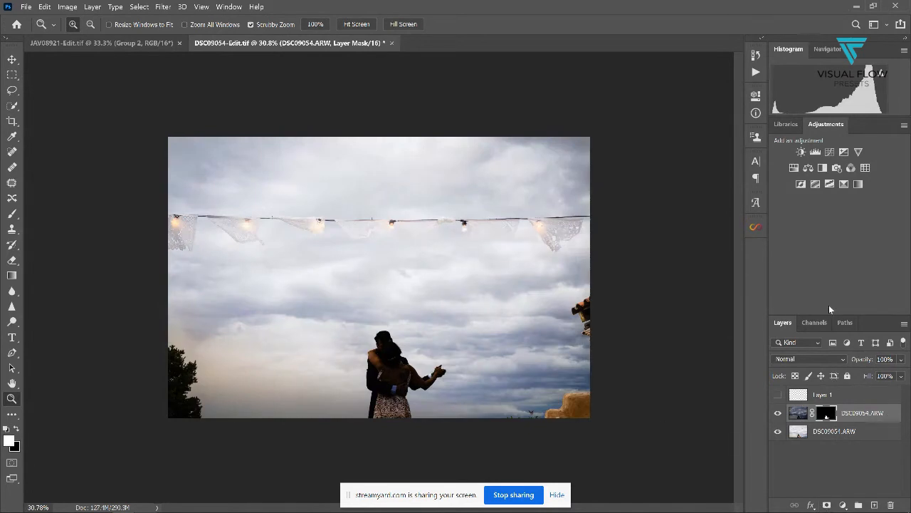
pyautogui.hotkey('ctrl', 'i')
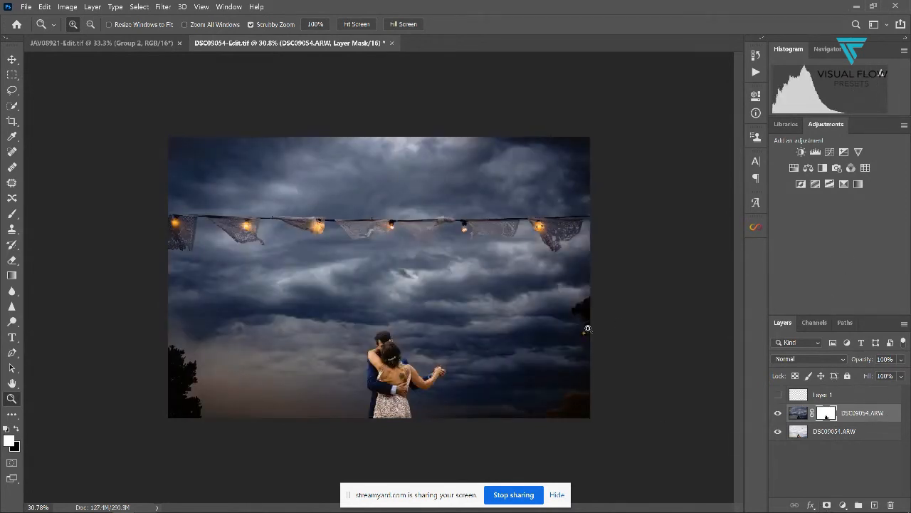
# Paint white on the dark layer's mask with a soft 175 px brush at 22% flow to darken the edges of the groom's sleeve and the couple's hair
pyautogui.moveTo(414, 375); pyautogui.dragTo(455, 397)
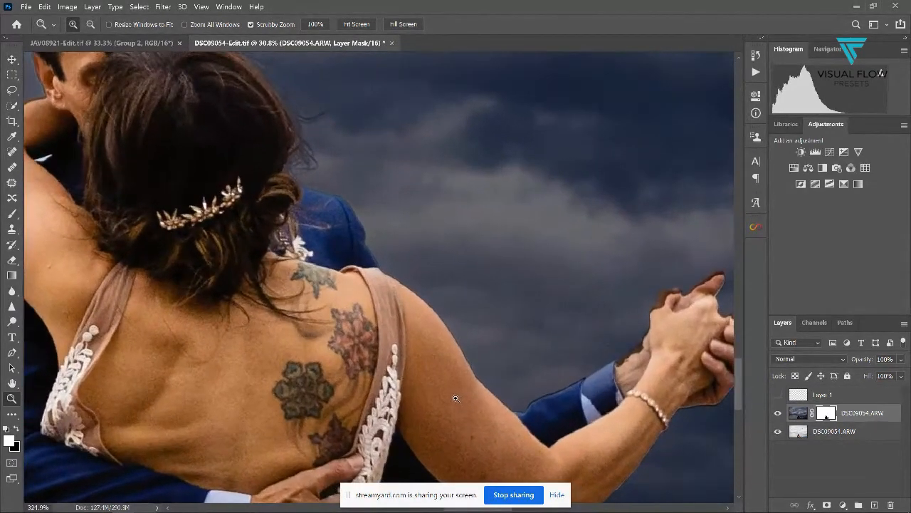
pyautogui.moveTo(211, 277); pyautogui.dragTo(508, 194)
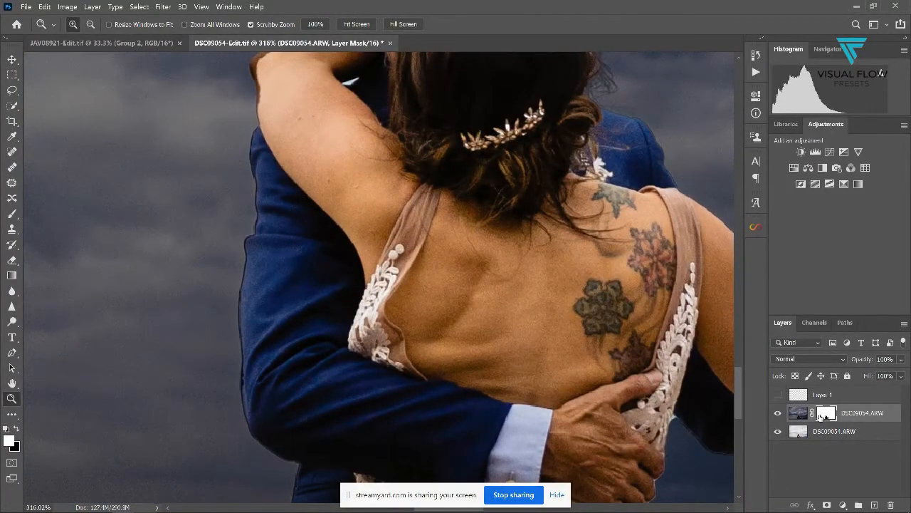
pyautogui.press('b')
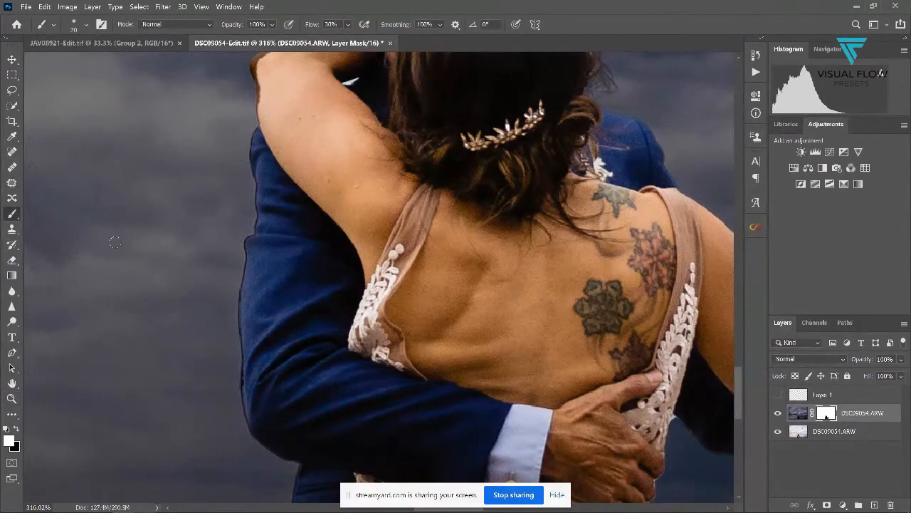
pyautogui.press(']')
pyautogui.press(']')
pyautogui.press(']')
pyautogui.press(']')
pyautogui.press(']')
pyautogui.press(']')
pyautogui.press(']')
pyautogui.press(']')
pyautogui.moveTo(317, 27); pyautogui.dragTo(309, 26)
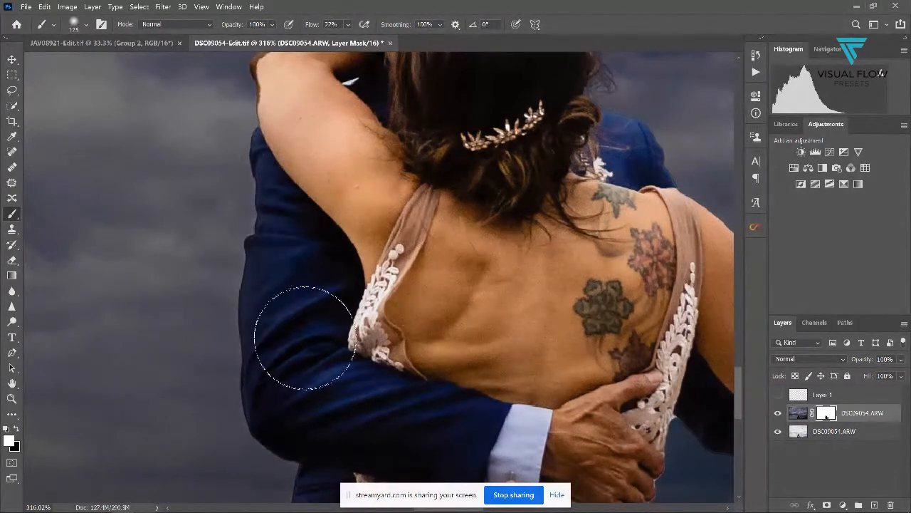
pyautogui.moveTo(489, 204)
pyautogui.mouseDown()
pyautogui.moveTo(472, 271)
pyautogui.moveTo(493, 434)
pyautogui.mouseUp()
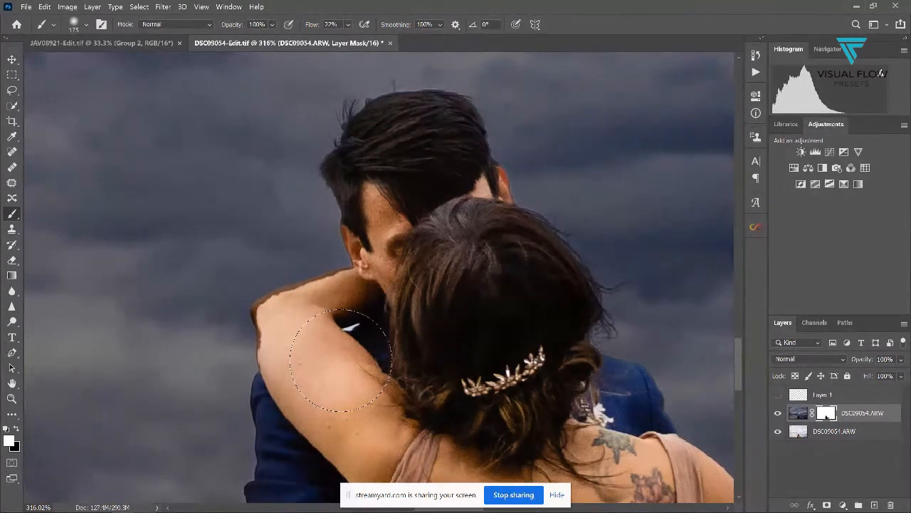
# Paint black on the mask along the upper edge of the bride's raised arm with a 15 px brush at 55% flow
pyautogui.press('[')
pyautogui.press('[')
pyautogui.press('[')
pyautogui.press('[')
pyautogui.press('[')
pyautogui.press('[')
pyautogui.press('[')
pyautogui.press('x')
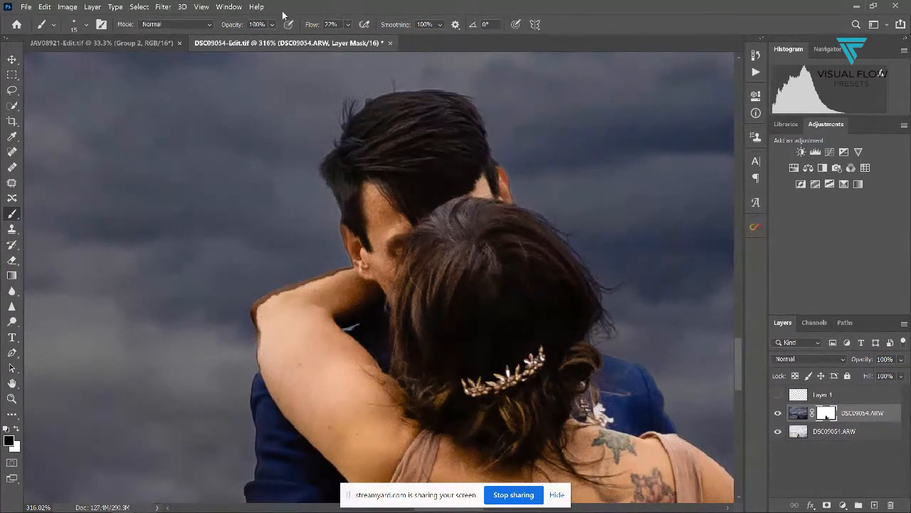
pyautogui.moveTo(309, 25); pyautogui.dragTo(331, 28)
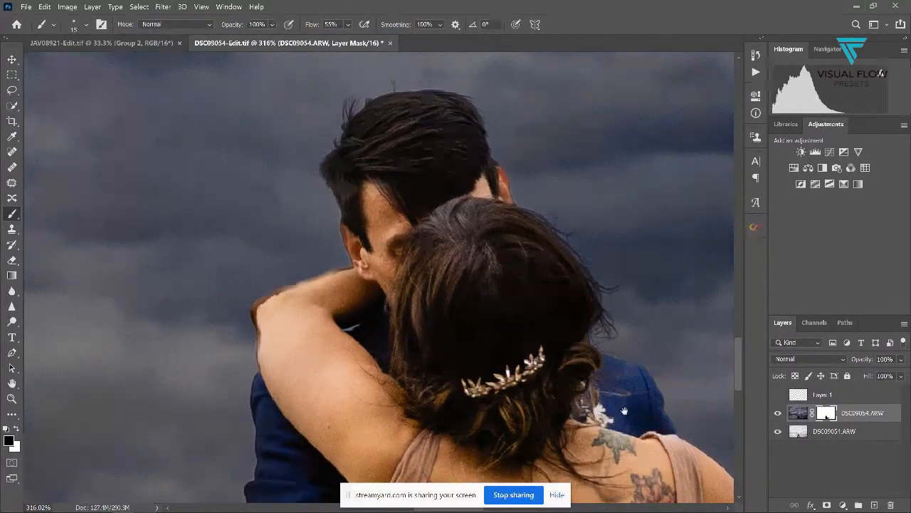
# Clean up the mask in black along the outer edge of the bride's raised arm, just below the elbow, at about 706% magnification
pyautogui.moveTo(618, 450); pyautogui.dragTo(300, 243)
pyautogui.moveTo(415, 349); pyautogui.dragTo(507, 227)
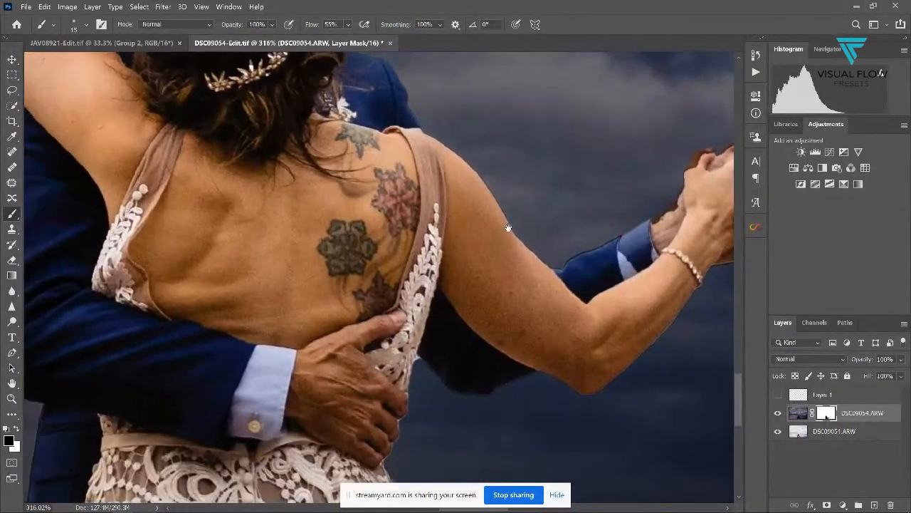
pyautogui.moveTo(453, 171); pyautogui.dragTo(586, 281)
pyautogui.moveTo(126, 143); pyautogui.dragTo(205, 198)
pyautogui.press('z')
pyautogui.press('b')
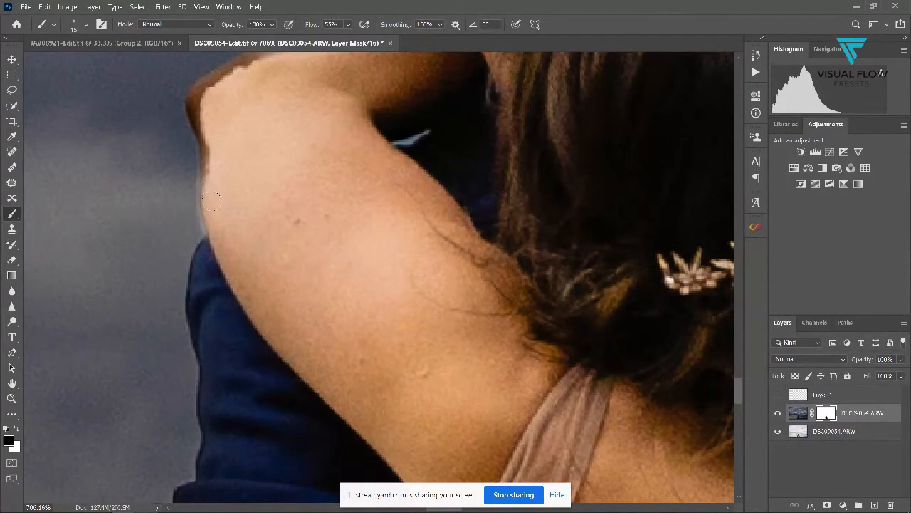
pyautogui.moveTo(213, 193); pyautogui.dragTo(212, 164)
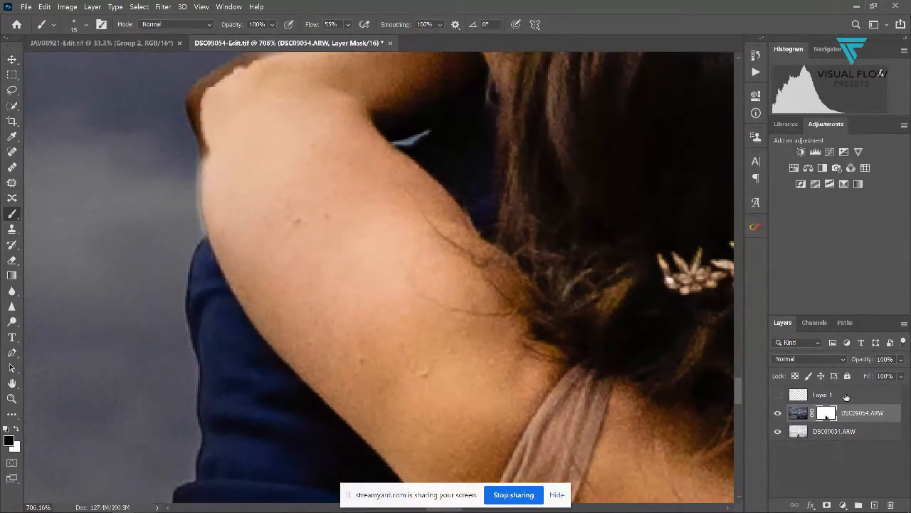
# Add a new layer above the dark-sky layer and clone sky over the light halo beside the bride's arm with a 15 px Clone Stamp
pyautogui.click(874, 504)
pyautogui.press('x')
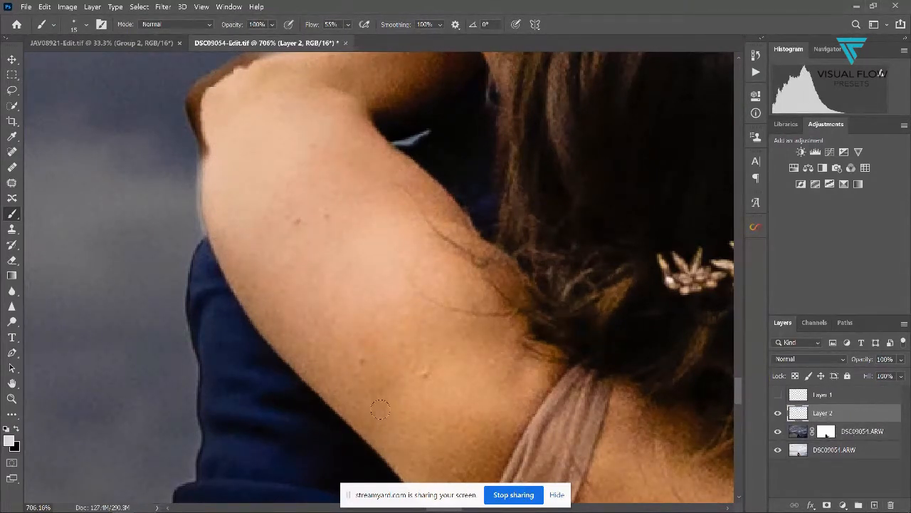
pyautogui.press('s')
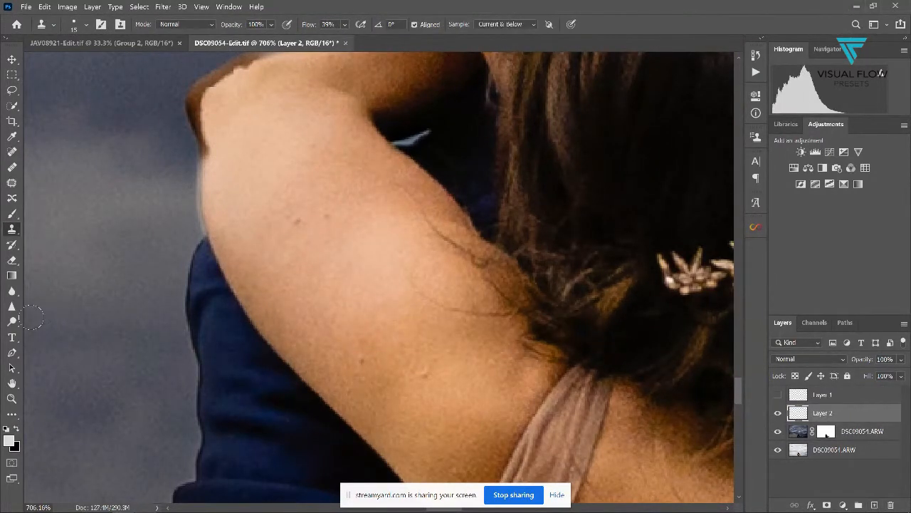
pyautogui.rightClick(141, 181)
pyautogui.click(325, 8)
pyautogui.moveTo(308, 26); pyautogui.dragTo(315, 30)
pyautogui.moveTo(191, 223)
pyautogui.mouseDown()
pyautogui.moveTo(188, 165)
pyautogui.moveTo(191, 230)
pyautogui.mouseUp()
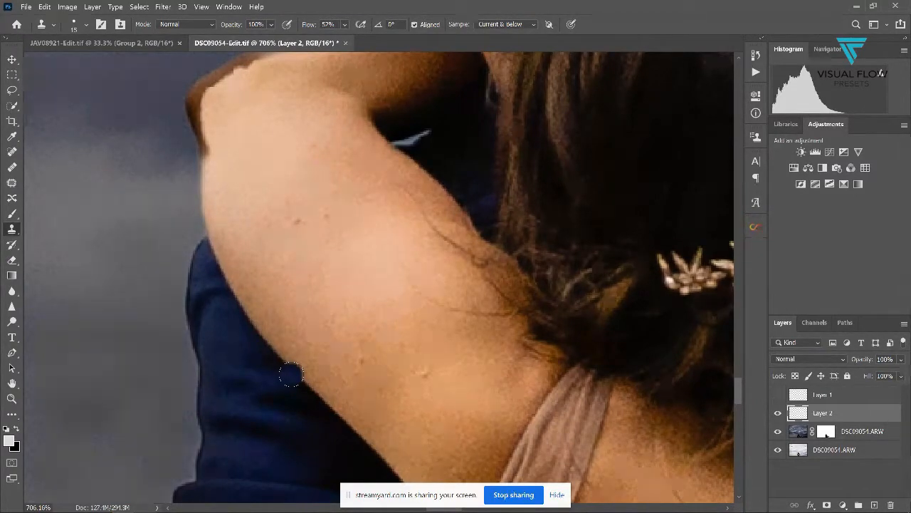
# Check the retouched arm edge at several magnifications and turn Layer 1 back on
pyautogui.press('z')
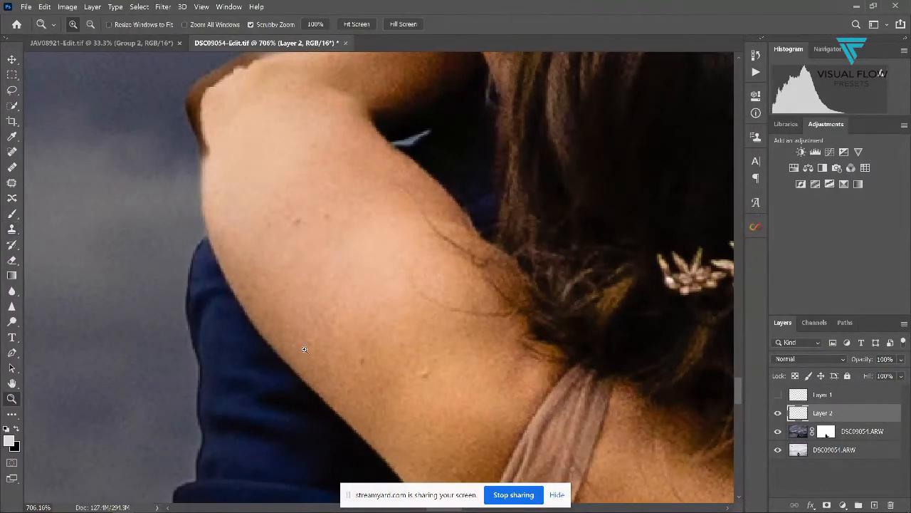
pyautogui.moveTo(361, 356); pyautogui.dragTo(280, 228)
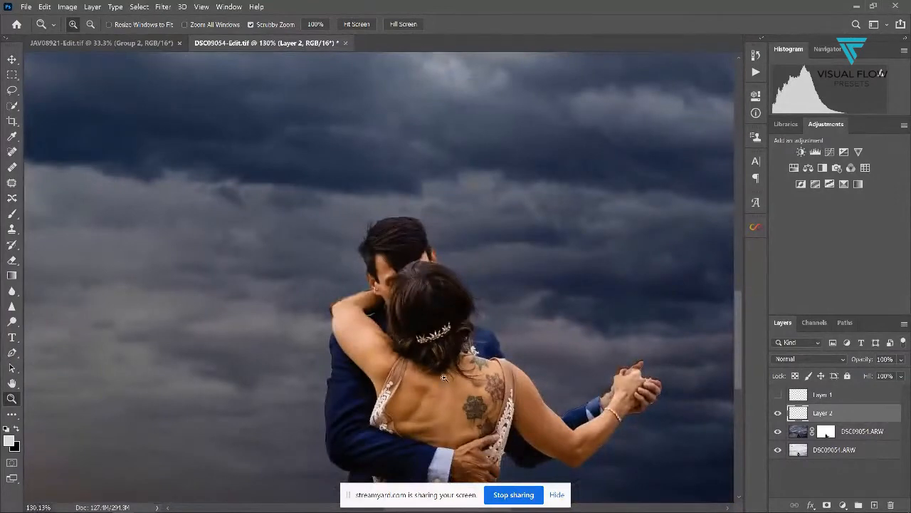
pyautogui.moveTo(346, 321); pyautogui.dragTo(356, 329)
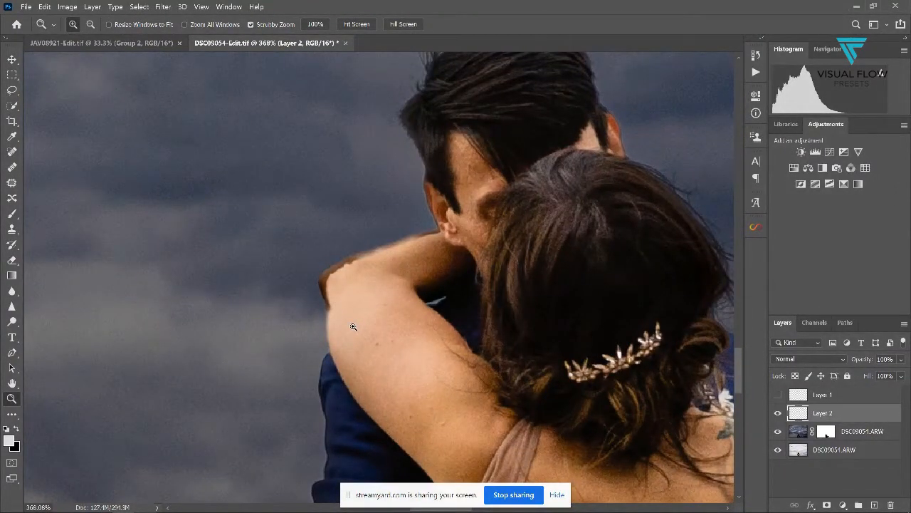
pyautogui.moveTo(426, 345); pyautogui.dragTo(388, 357)
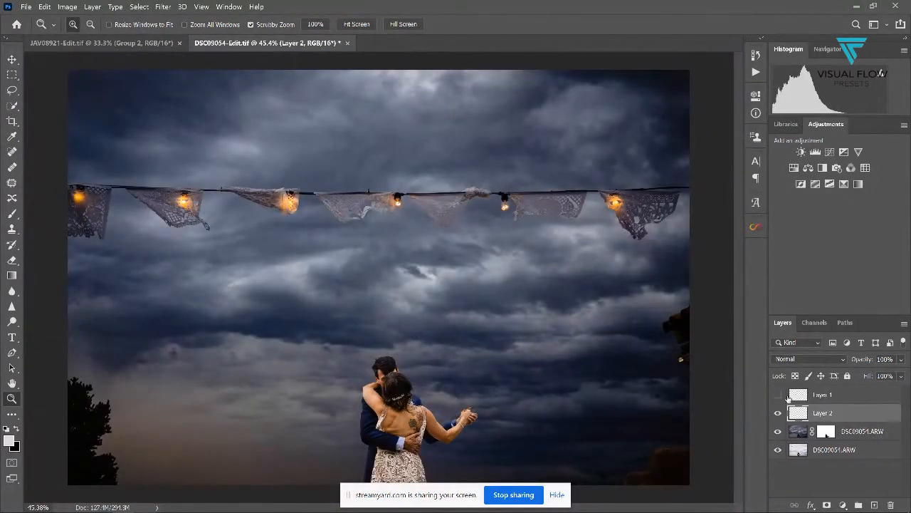
pyautogui.click(777, 395)
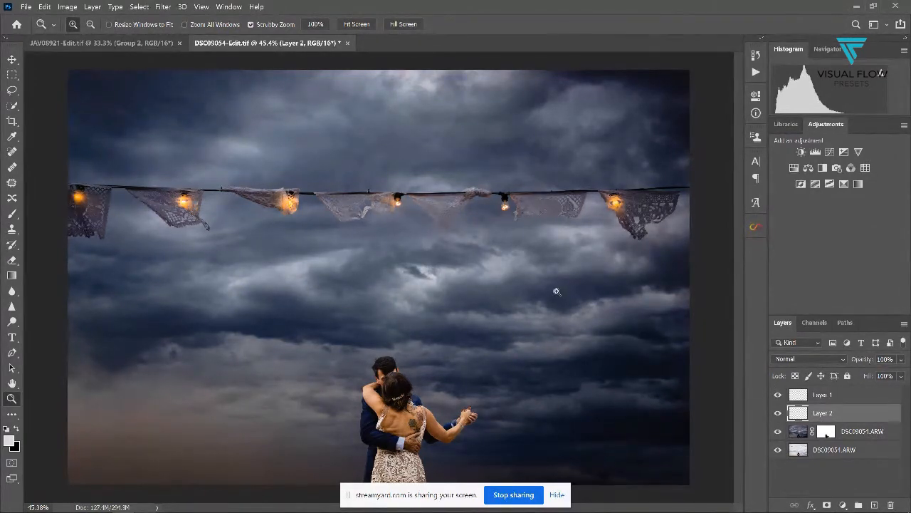
# Display the dark-sky layer's mask on its own and examine the grey feathered areas around the couple's edges
pyautogui.moveTo(372, 403); pyautogui.dragTo(400, 427)
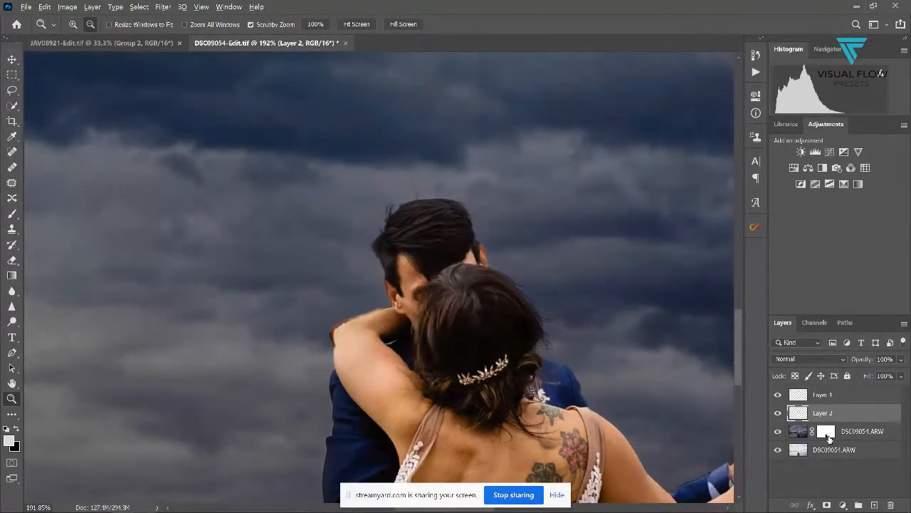
pyautogui.keyDown('alt'); pyautogui.click(826, 431); pyautogui.keyUp('alt')
pyautogui.moveTo(593, 321); pyautogui.dragTo(525, 196)
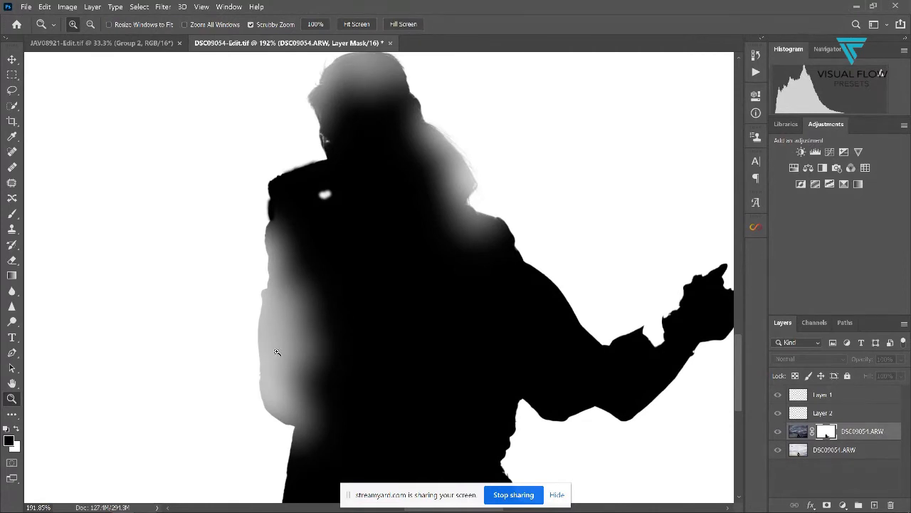
pyautogui.moveTo(492, 356); pyautogui.dragTo(481, 362)
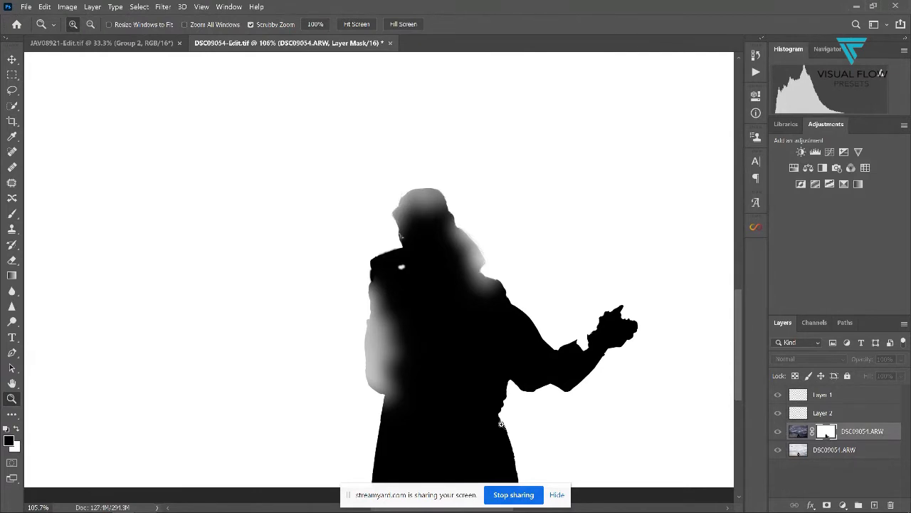
pyautogui.moveTo(439, 299); pyautogui.dragTo(431, 300)
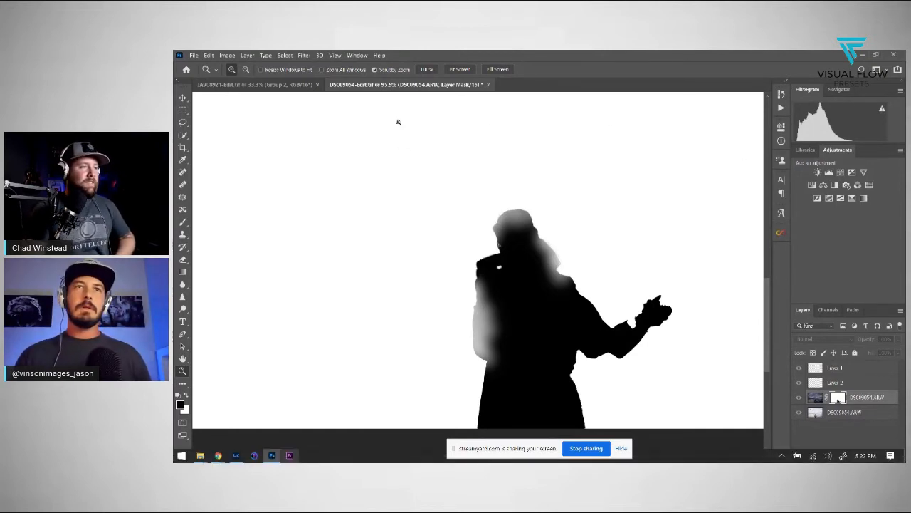
# Switch to Lightroom Classic and view the autumn forest original at Fit size, followed by its edited version JAV08921-Edit.tif
pyautogui.moveTo(220, 459)
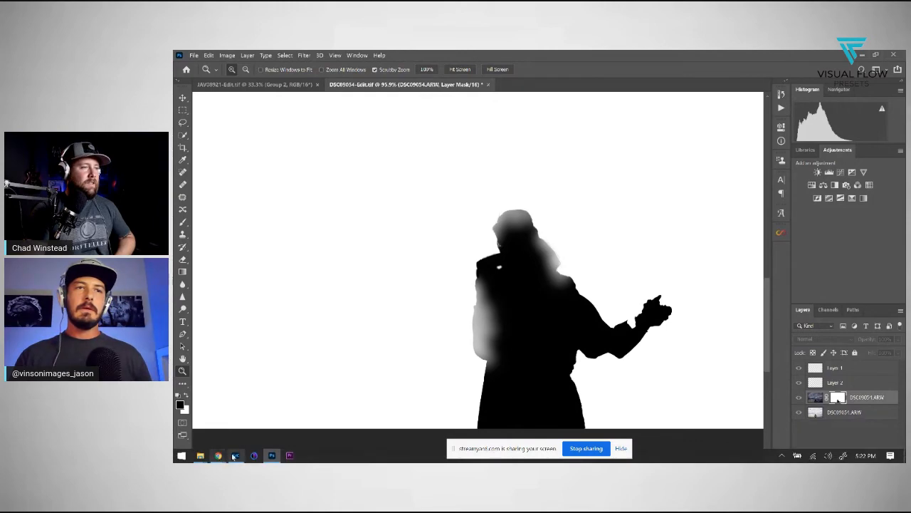
pyautogui.click(236, 456)
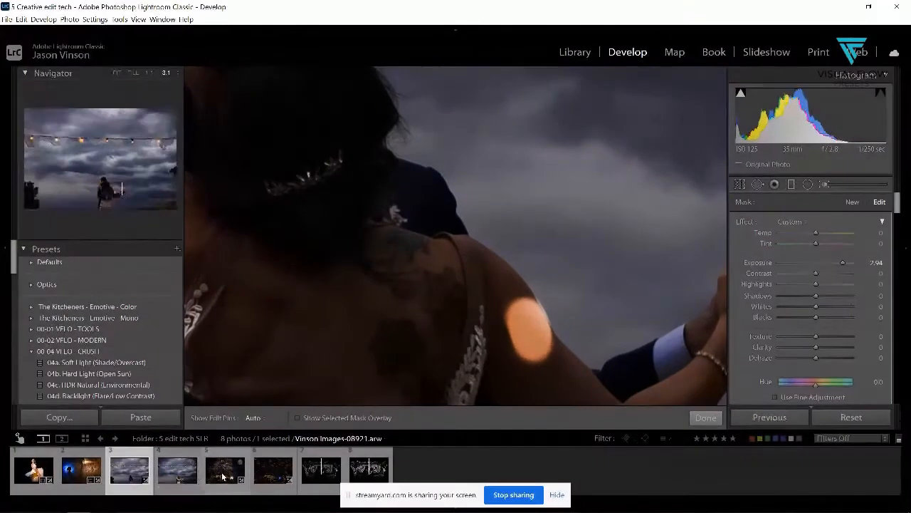
pyautogui.click(353, 432)
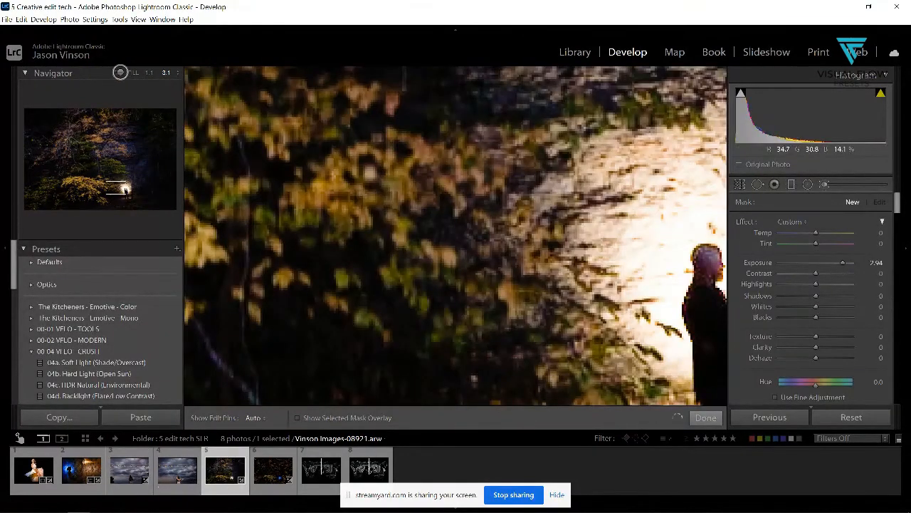
pyautogui.click(119, 73)
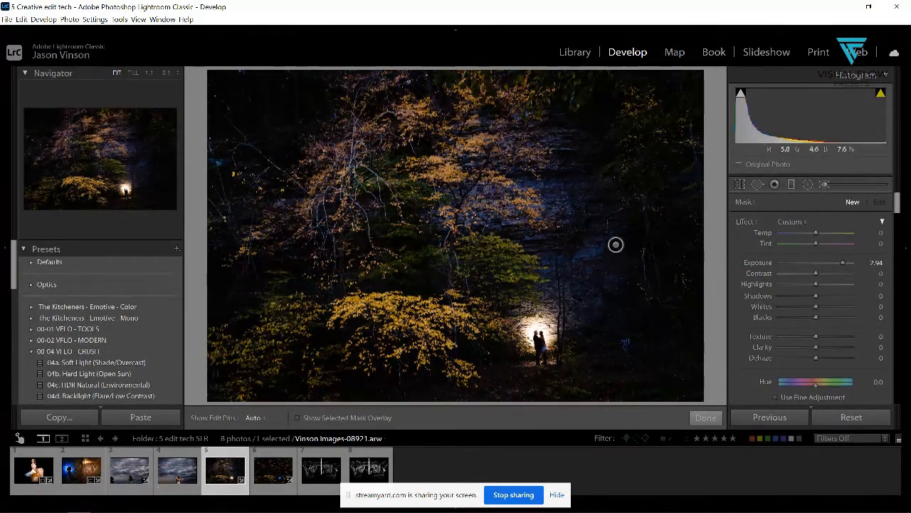
pyautogui.click(270, 476)
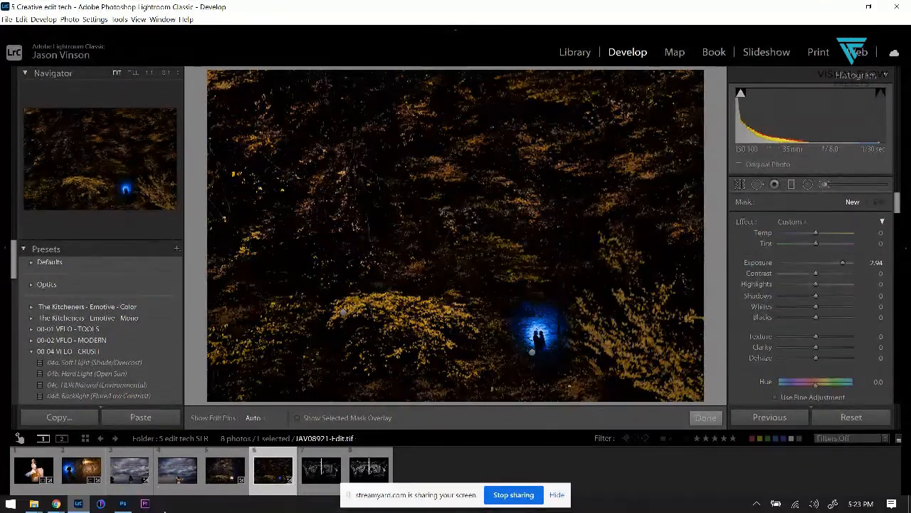
# Switch back to Photoshop and close DSC09054-Edit.tif without saving its changes
pyautogui.click(122, 503)
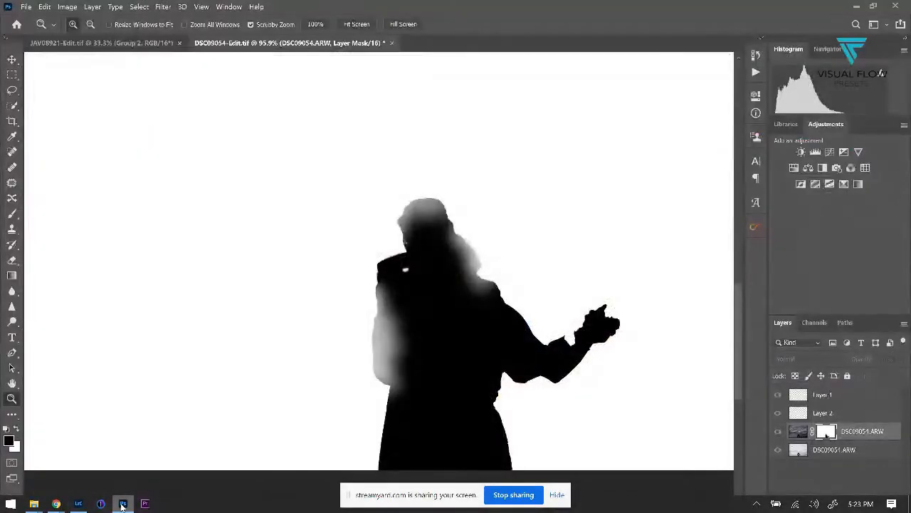
pyautogui.click(391, 43)
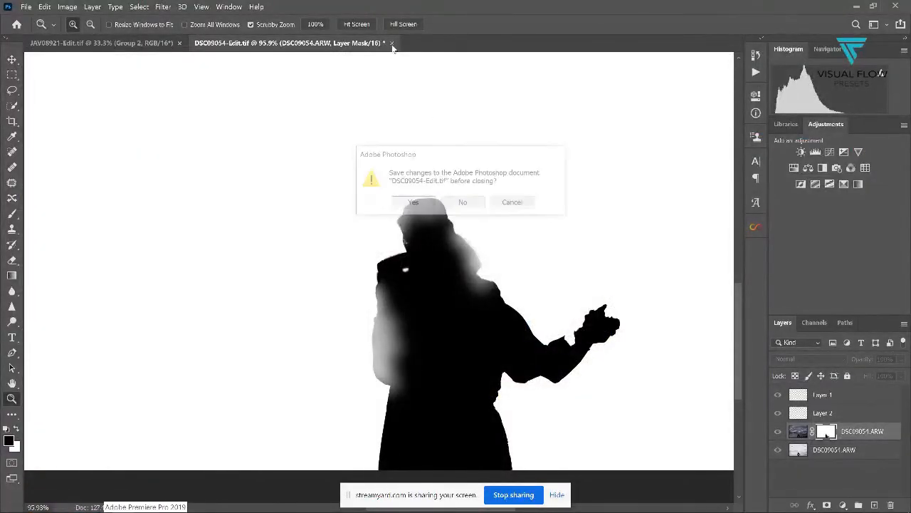
pyautogui.click(464, 204)
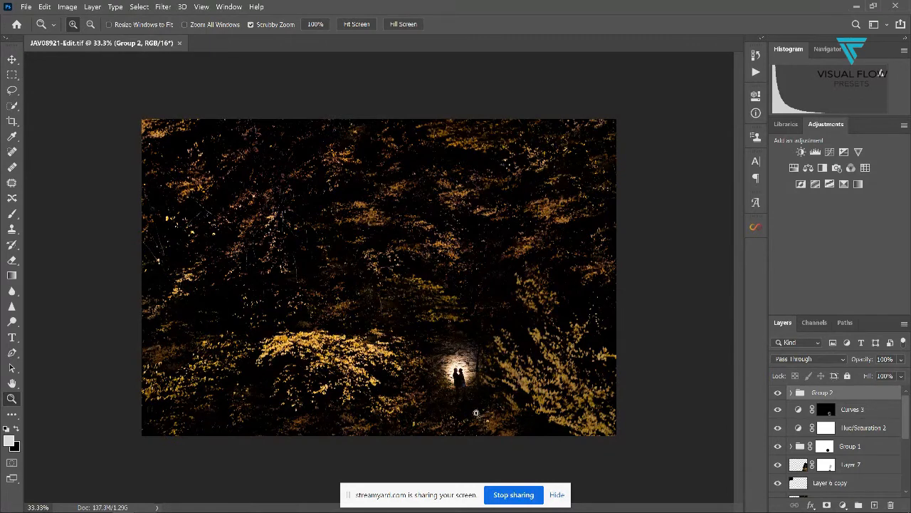
# Hide the upper layers of JAV08921-Edit.tif from Group 2 down through Layer 6
pyautogui.click(776, 394)
pyautogui.moveTo(907, 417); pyautogui.dragTo(908, 448)
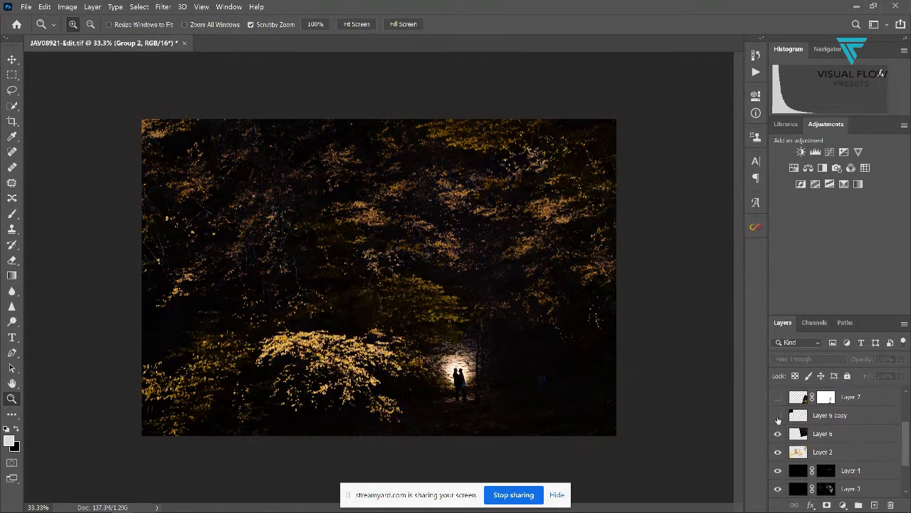
pyautogui.click(778, 416)
pyautogui.scroll(-3, 778, 424)
pyautogui.moveTo(778, 423); pyautogui.dragTo(777, 404)
pyautogui.scroll(2, 778, 420)
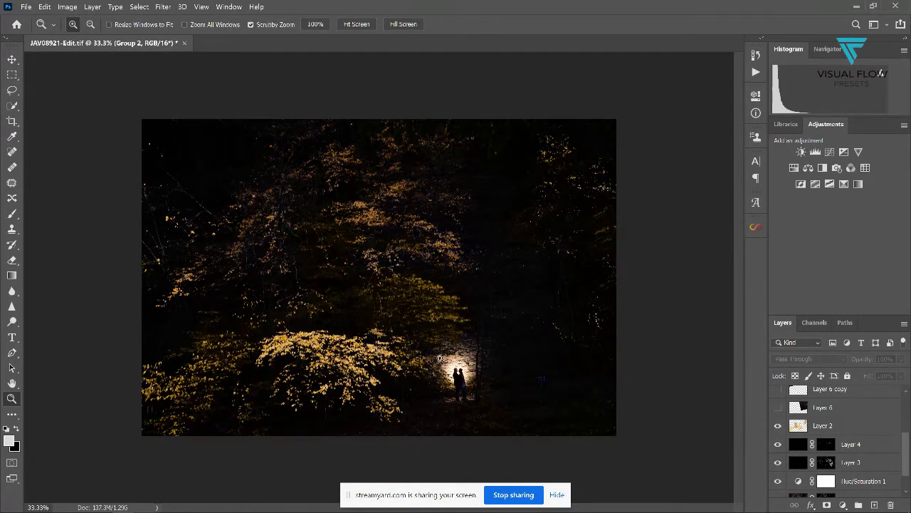
# Turn Layer 6 on and back off to examine what its Lighten-mode foliage adds to the forest
pyautogui.click(777, 407)
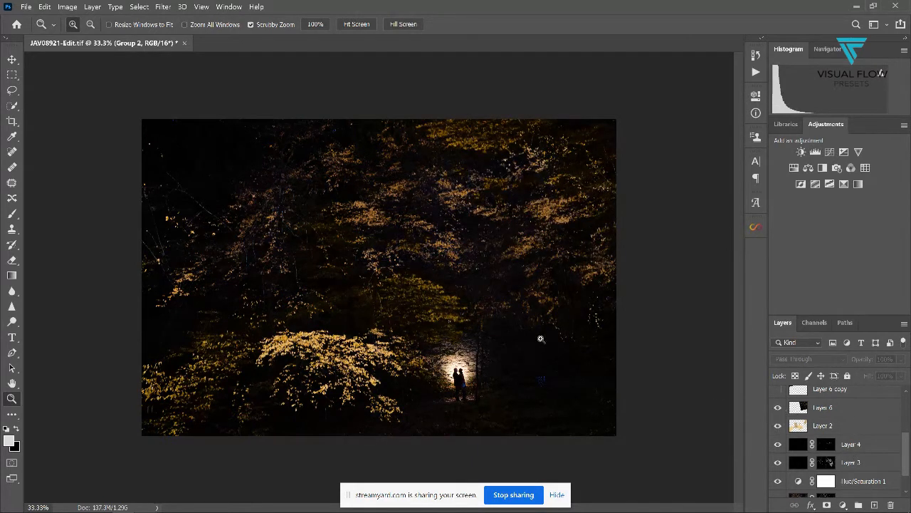
pyautogui.click(822, 409)
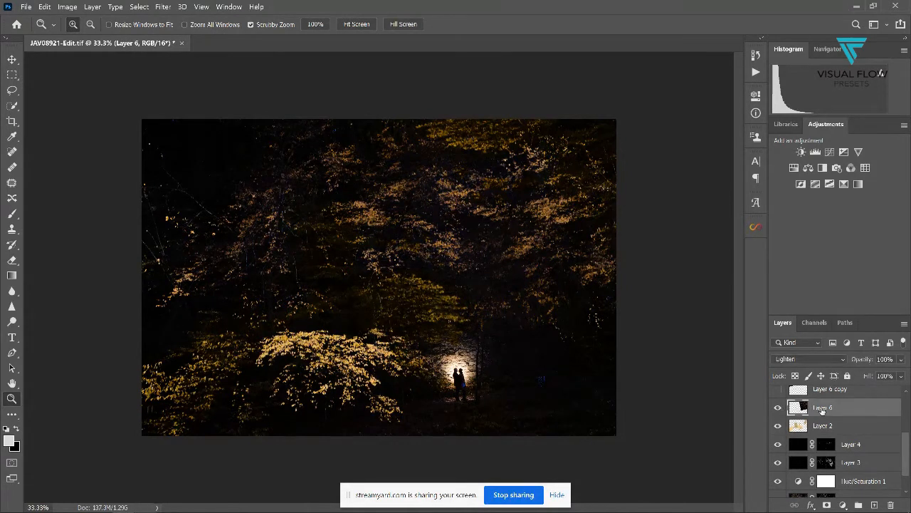
pyautogui.click(777, 407)
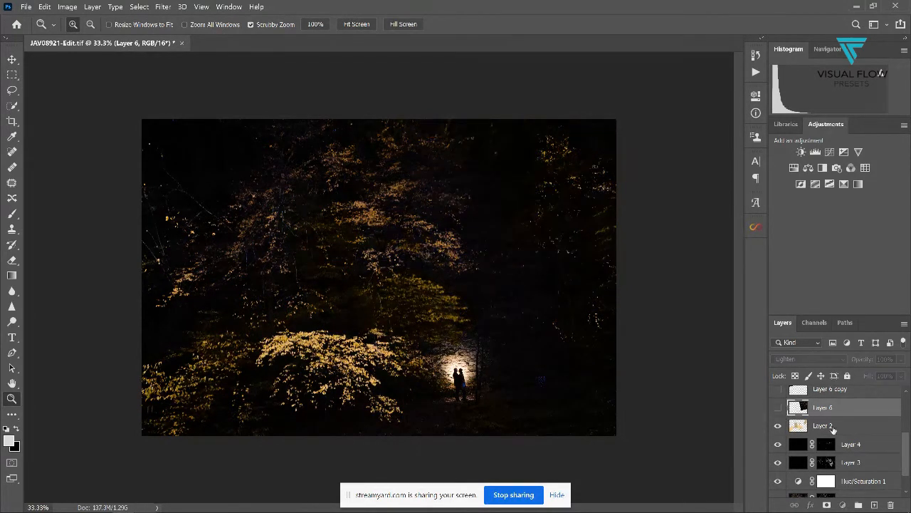
# Stamp the visible image into a new layer above Layer 2 and copy its lassoed bright yellow branch to a separate layer
pyautogui.click(831, 425)
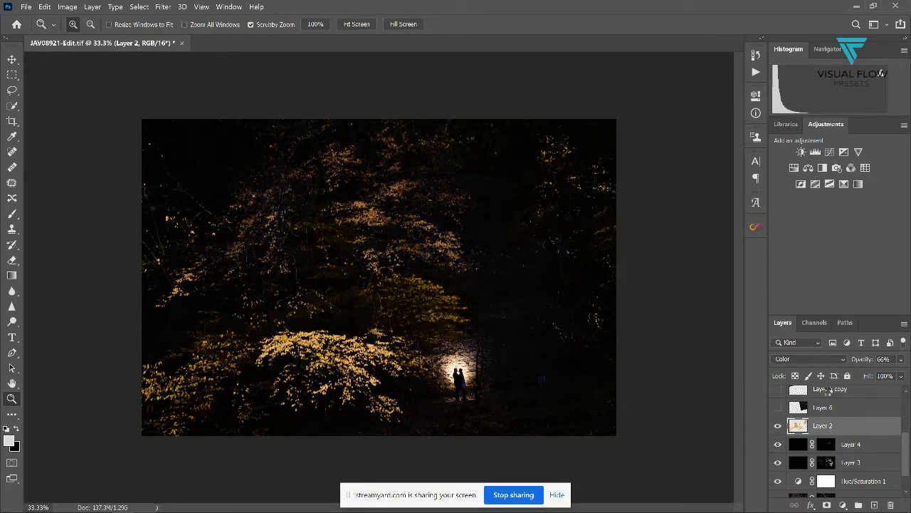
pyautogui.hotkey('ctrl', 'alt', 'shift', 'e')
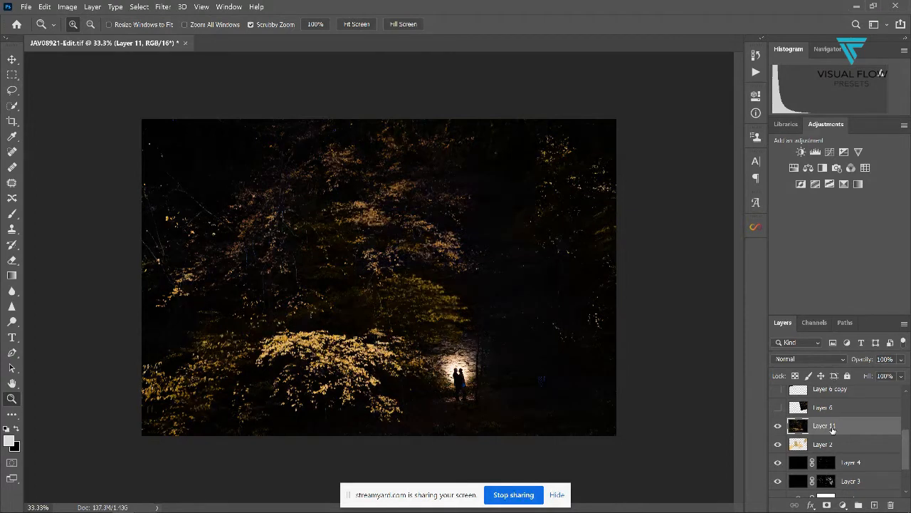
pyautogui.click(12, 92)
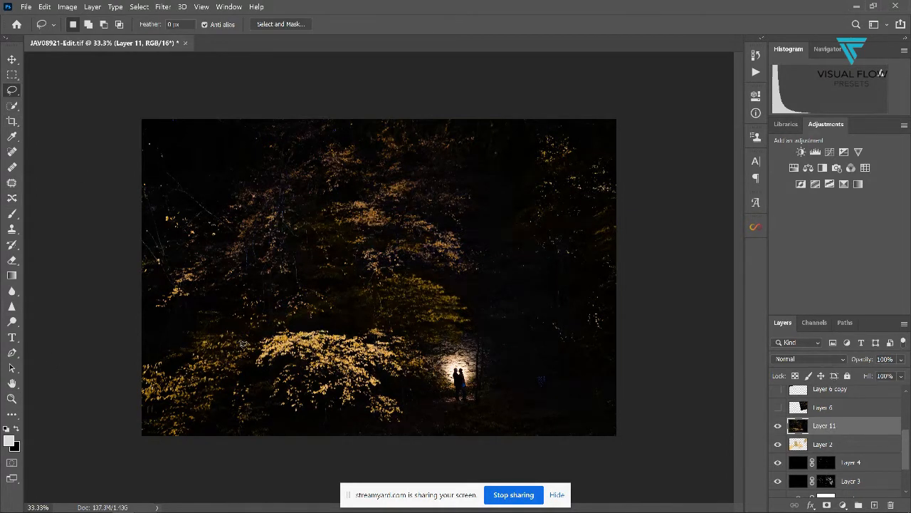
pyautogui.moveTo(322, 328)
pyautogui.mouseDown()
pyautogui.moveTo(274, 319)
pyautogui.moveTo(257, 390)
pyautogui.moveTo(294, 415)
pyautogui.moveTo(392, 422)
pyautogui.moveTo(432, 401)
pyautogui.moveTo(448, 362)
pyautogui.moveTo(409, 334)
pyautogui.moveTo(318, 326)
pyautogui.mouseUp()
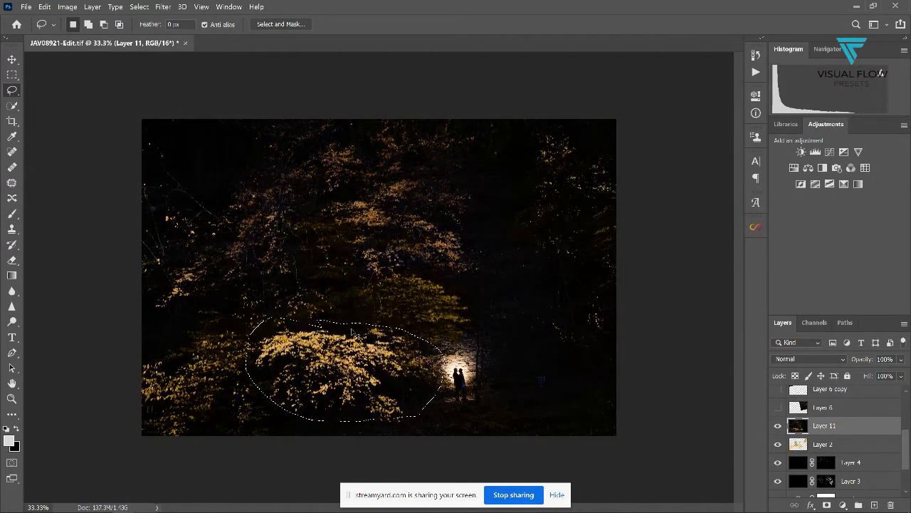
pyautogui.hotkey('ctrl', 'j')
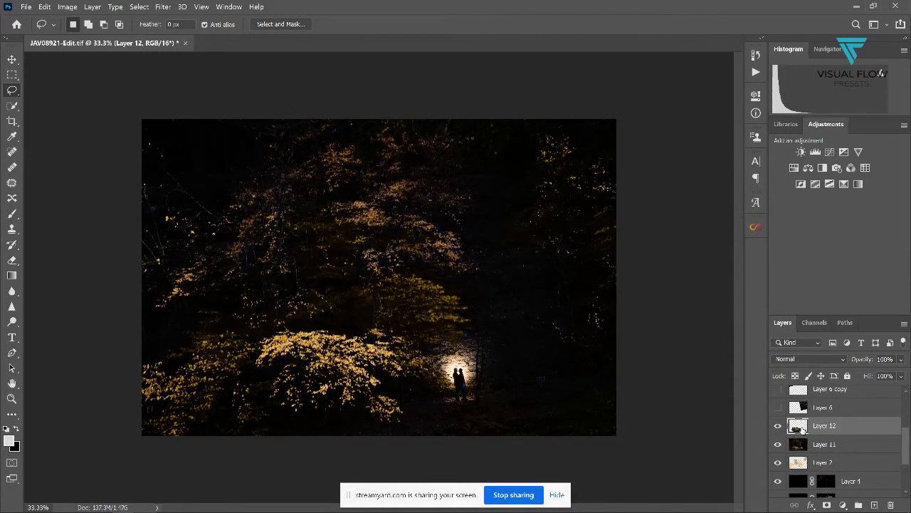
# Move the copied yellow branch up over the darker foliage in the middle of the tree
pyautogui.press('v')
pyautogui.moveTo(351, 308)
pyautogui.mouseDown()
pyautogui.moveTo(445, 312)
pyautogui.moveTo(561, 272)
pyautogui.moveTo(544, 208)
pyautogui.mouseUp()
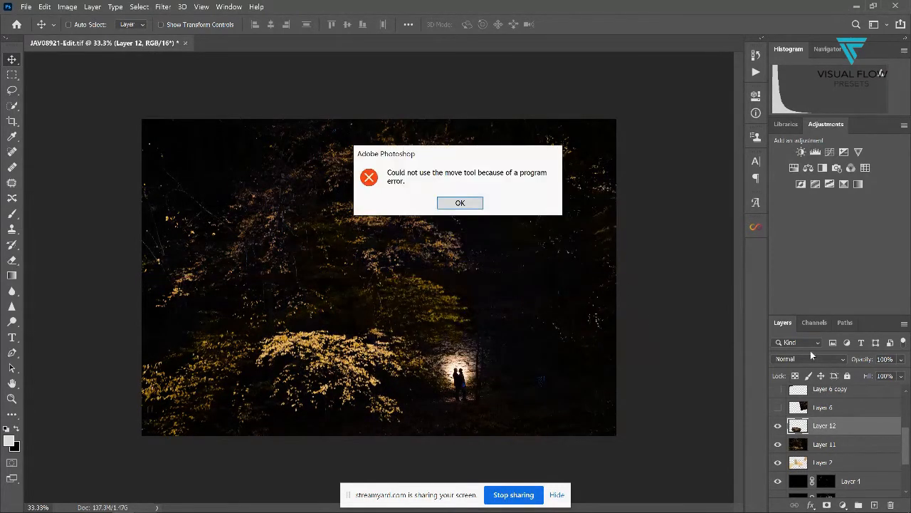
pyautogui.click(460, 204)
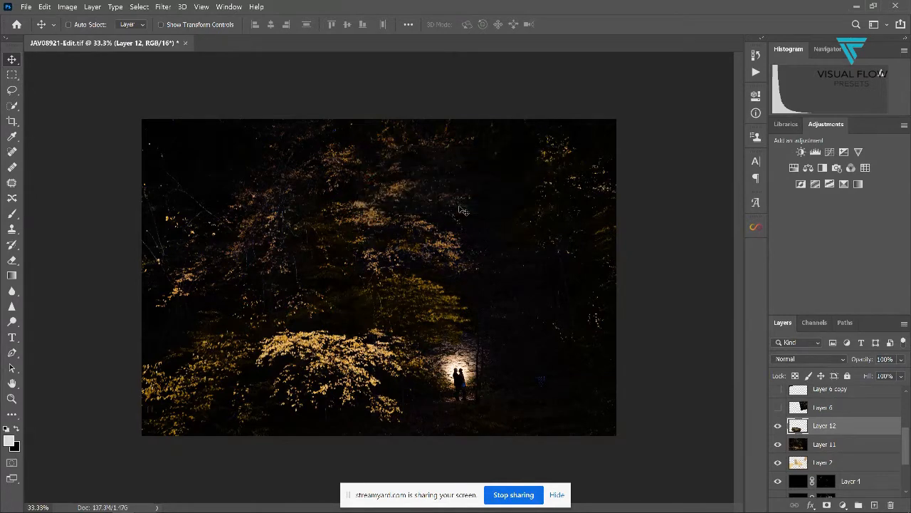
pyautogui.moveTo(339, 379); pyautogui.dragTo(394, 274)
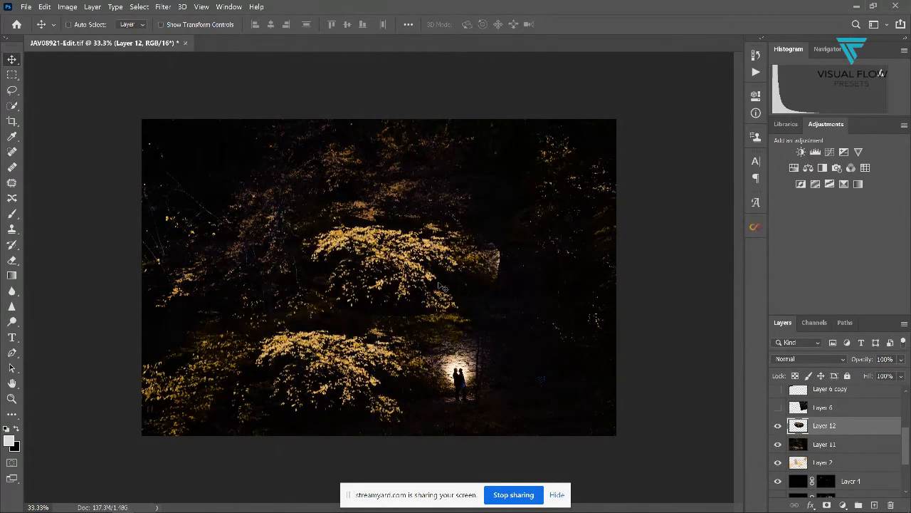
pyautogui.moveTo(417, 274); pyautogui.dragTo(410, 235)
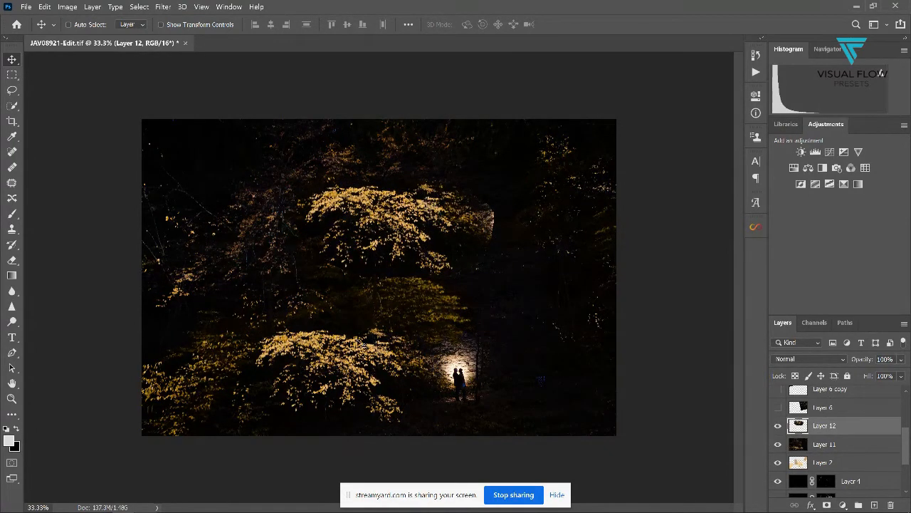
pyautogui.moveTo(360, 344); pyautogui.dragTo(359, 343)
# Free-transform the copied branch to about 149% scale and -93° rotation, placing it in the dark area right of the couple
pyautogui.hotkey('ctrl', 't')
pyautogui.moveTo(510, 298); pyautogui.dragTo(340, 344)
pyautogui.moveTo(443, 223); pyautogui.dragTo(264, 233)
pyautogui.moveTo(312, 248); pyautogui.dragTo(477, 274)
pyautogui.moveTo(429, 257); pyautogui.dragTo(343, 264)
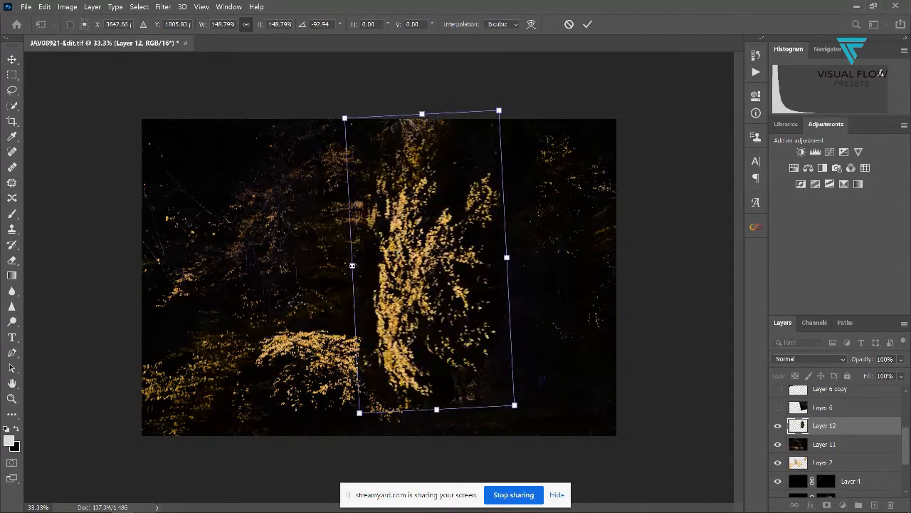
pyautogui.moveTo(437, 322); pyautogui.dragTo(546, 392)
pyautogui.press('Return')
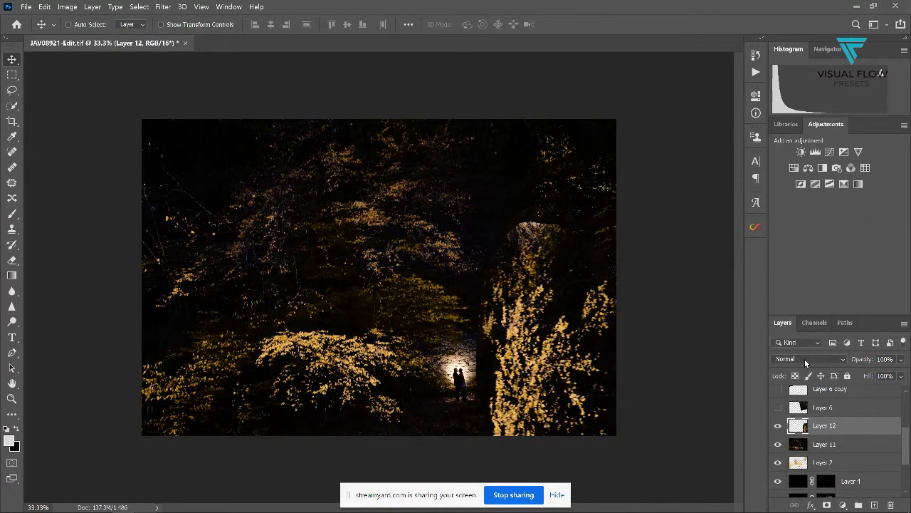
# Set the copied branch layer to Lighten and add an empty layer above it for Clone Stamp work, also in Lighten mode
pyautogui.click(805, 360)
pyautogui.click(788, 303)
pyautogui.click(876, 504)
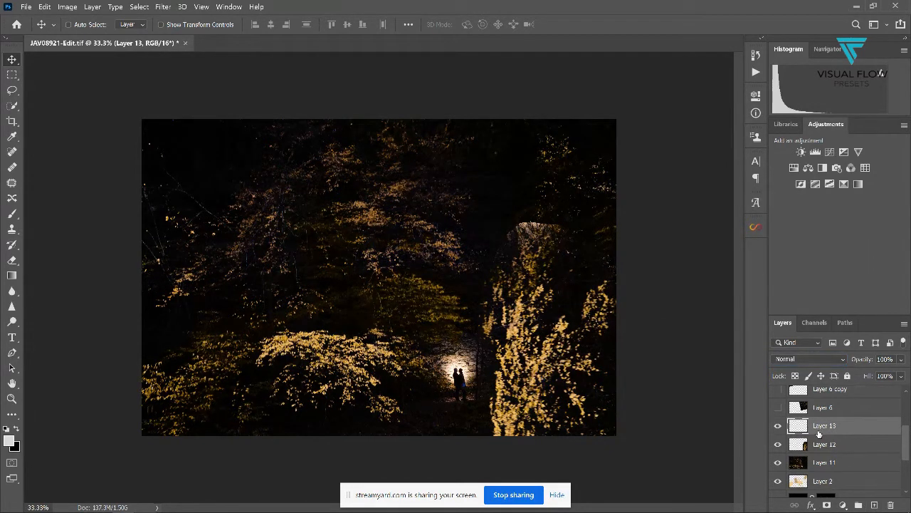
pyautogui.press('s')
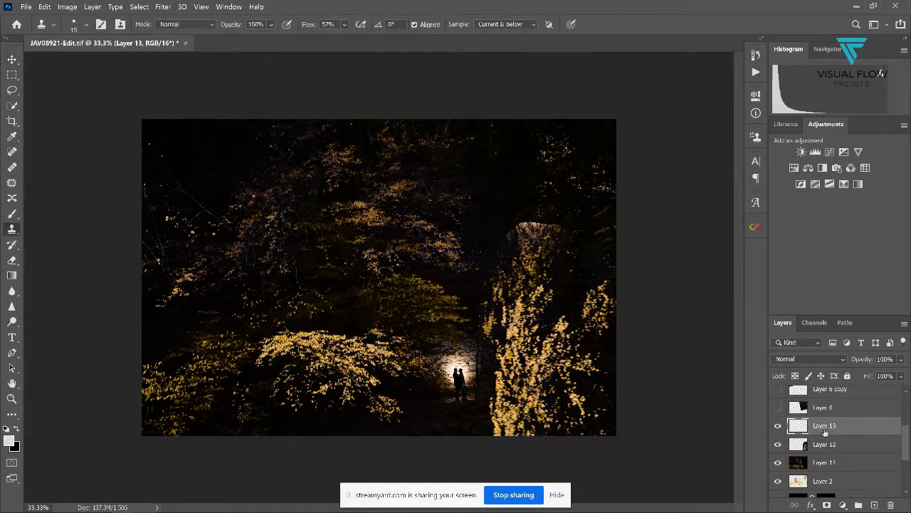
pyautogui.click(821, 361)
pyautogui.click(794, 309)
# Clone leaves with a 175 px Clone Stamp onto the new layer, beside the copied branch and in the upper part of the tree
pyautogui.press(']')
pyautogui.press(']')
pyautogui.press(']')
pyautogui.press(']')
pyautogui.press(']')
pyautogui.press(']')
pyautogui.press(']')
pyautogui.click(92, 8)
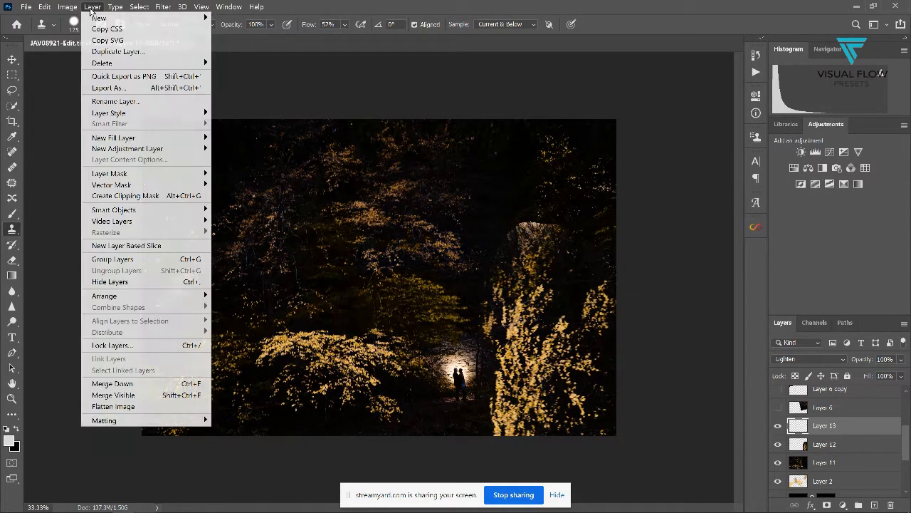
pyautogui.click(282, 84)
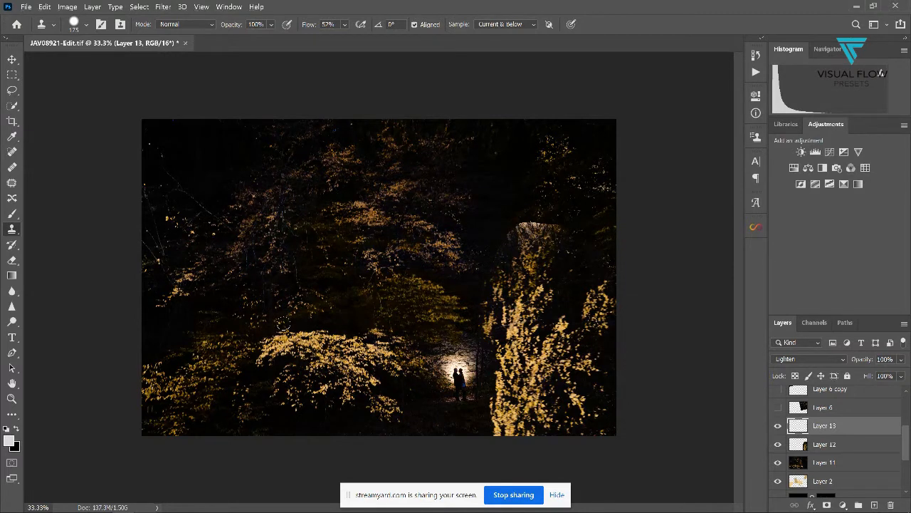
pyautogui.moveTo(506, 329)
pyautogui.mouseDown()
pyautogui.moveTo(495, 346)
pyautogui.moveTo(511, 323)
pyautogui.mouseUp()
pyautogui.keyDown('alt'); pyautogui.click(157, 271); pyautogui.keyUp('alt')
pyautogui.moveTo(487, 293); pyautogui.dragTo(481, 303)
pyautogui.moveTo(332, 170)
pyautogui.mouseDown()
pyautogui.moveTo(319, 164)
pyautogui.moveTo(311, 183)
pyautogui.moveTo(333, 201)
pyautogui.moveTo(324, 203)
pyautogui.mouseUp()
# Turn the hidden layers from Layer 6 up through Group 2 back on
pyautogui.moveTo(907, 445)
pyautogui.mouseDown()
pyautogui.moveTo(907, 413)
pyautogui.moveTo(909, 436)
pyautogui.mouseUp()
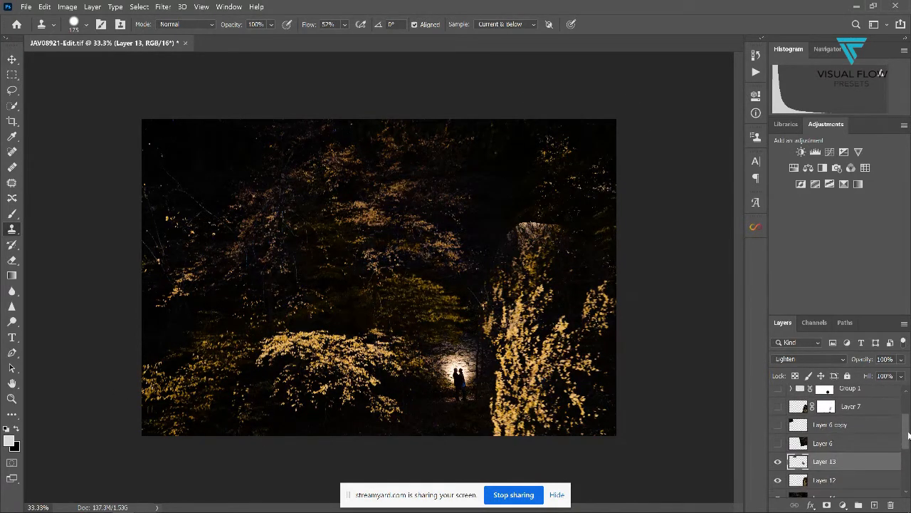
pyautogui.moveTo(778, 443); pyautogui.dragTo(778, 390)
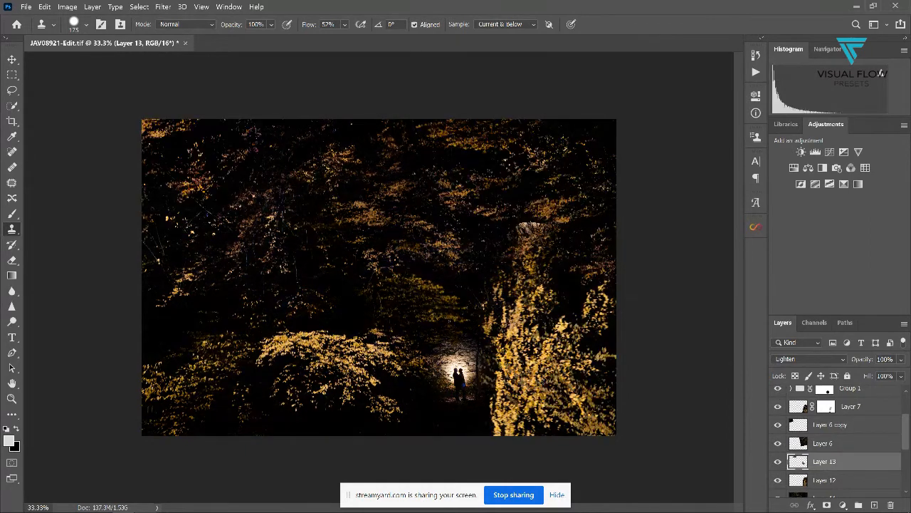
pyautogui.moveTo(909, 437); pyautogui.dragTo(907, 415)
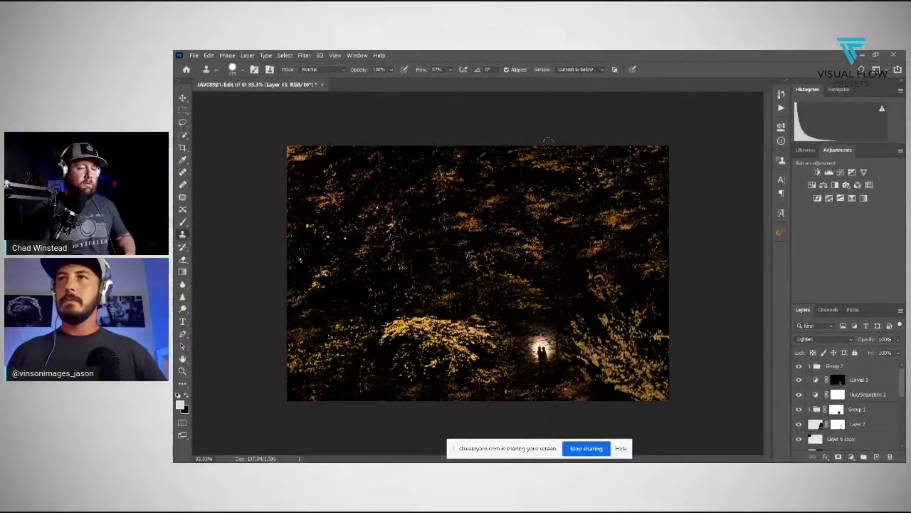
# Close JAV08921-Edit.tif without saving and return to Lightroom Classic to show the photo's Before view
pyautogui.click(321, 84)
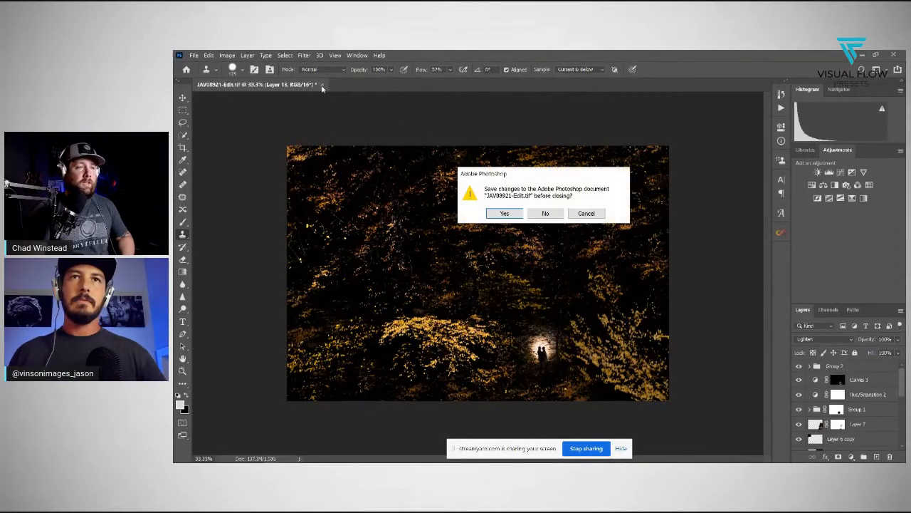
pyautogui.click(546, 213)
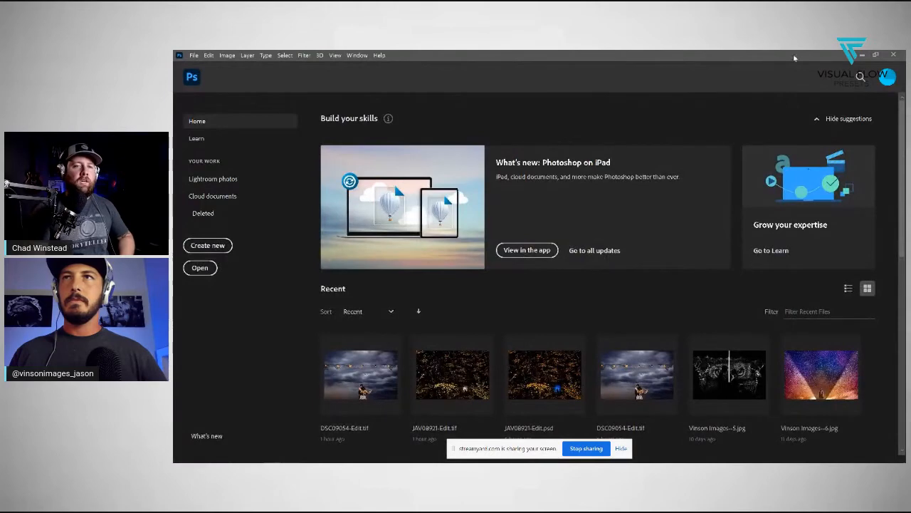
pyautogui.click(861, 56)
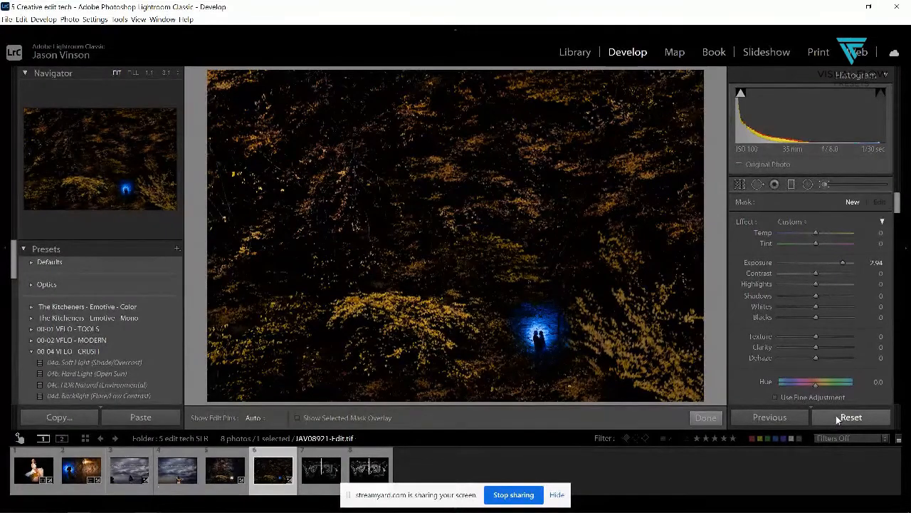
pyautogui.press('\\')
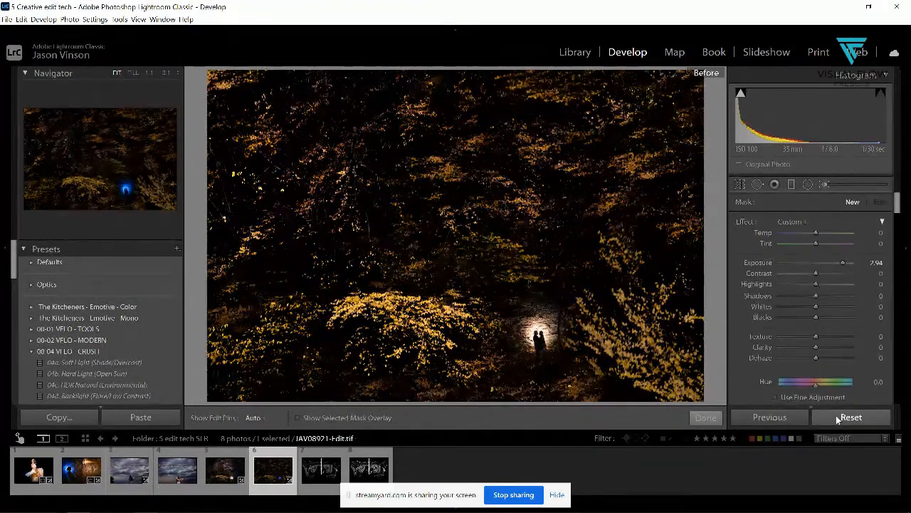
# Turn off the forest photo's Before view and compare the original black-and-white mural silhouette photo with its edited version, alternating between them
pyautogui.press('\\')
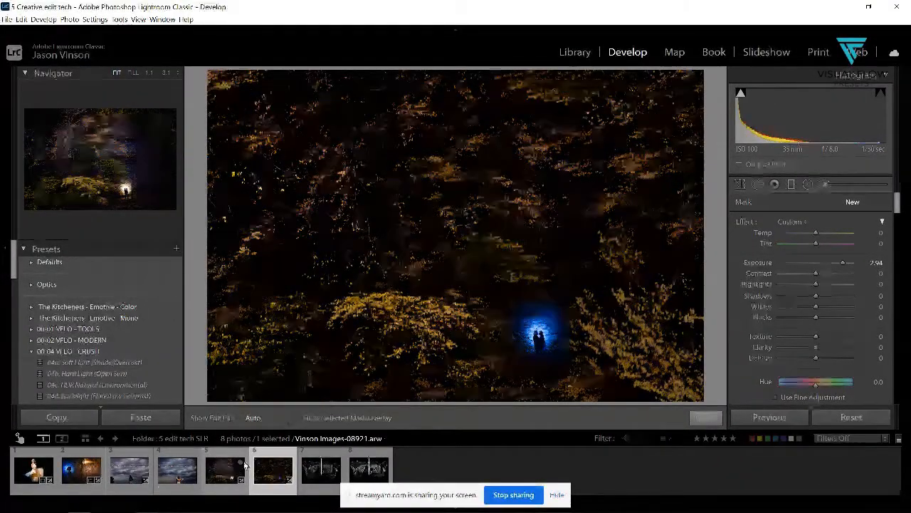
pyautogui.click(321, 474)
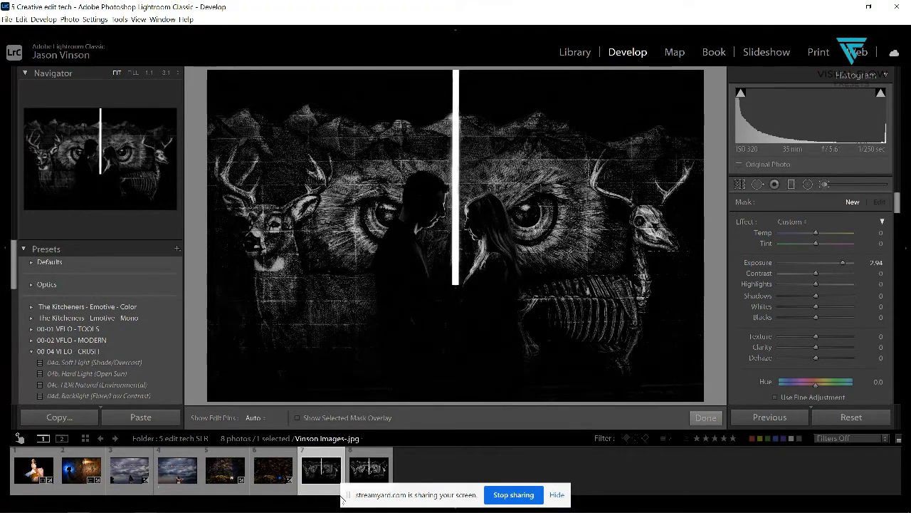
pyautogui.click(366, 470)
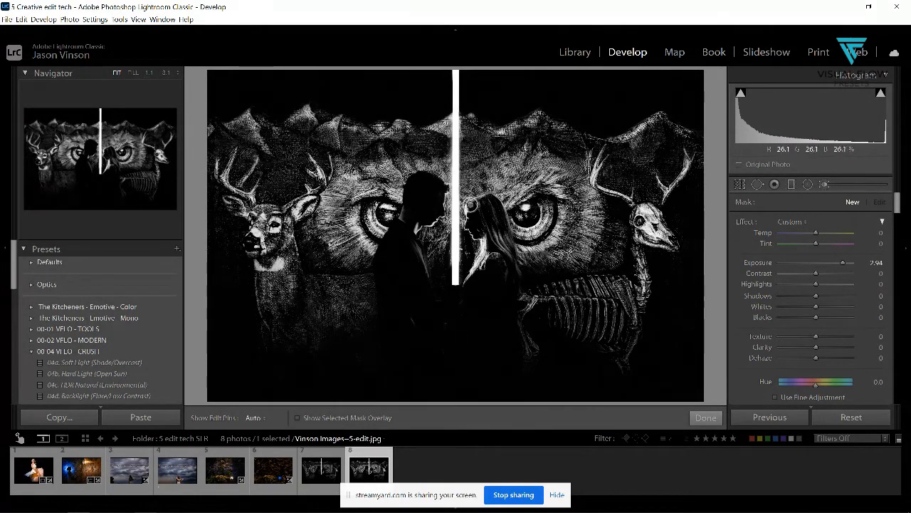
pyautogui.click(318, 467)
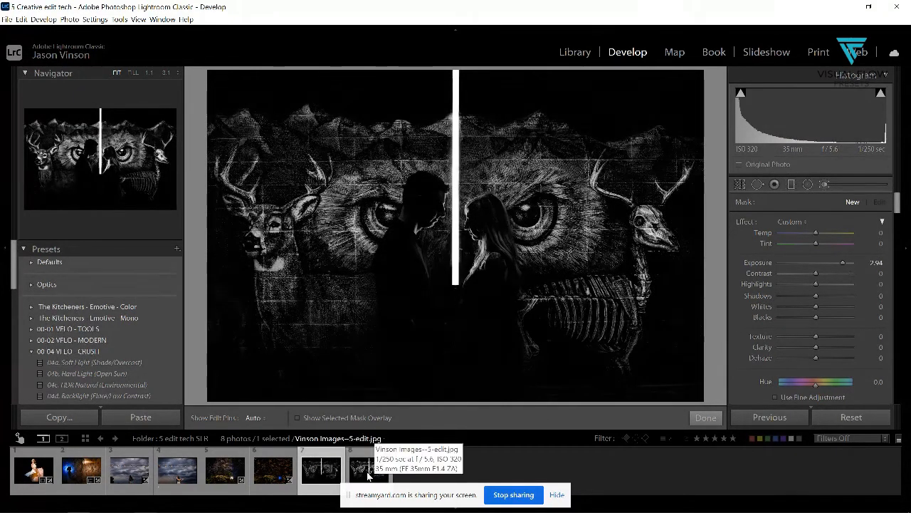
pyautogui.click(365, 468)
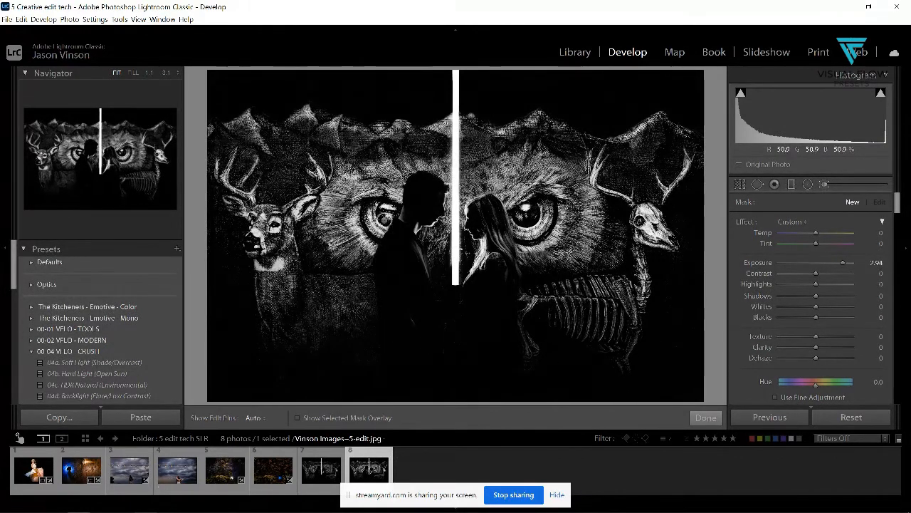
pyautogui.click(321, 476)
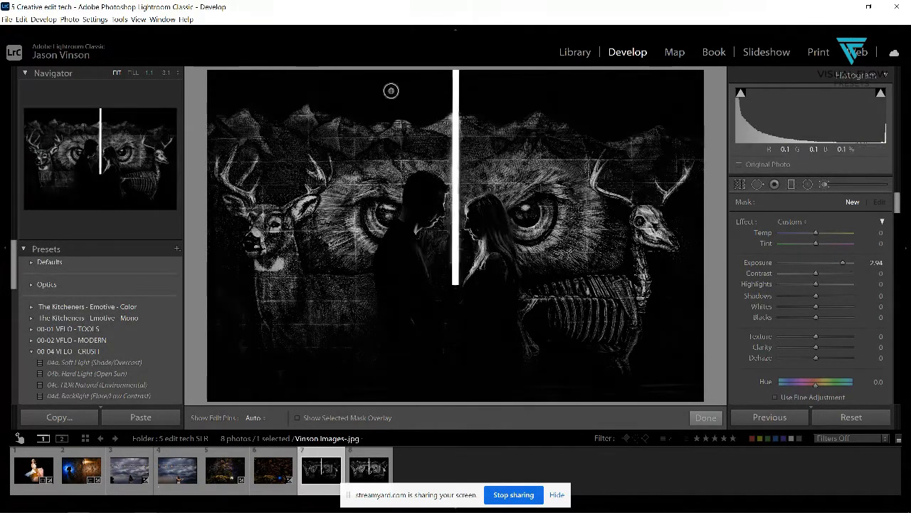
pyautogui.click(365, 473)
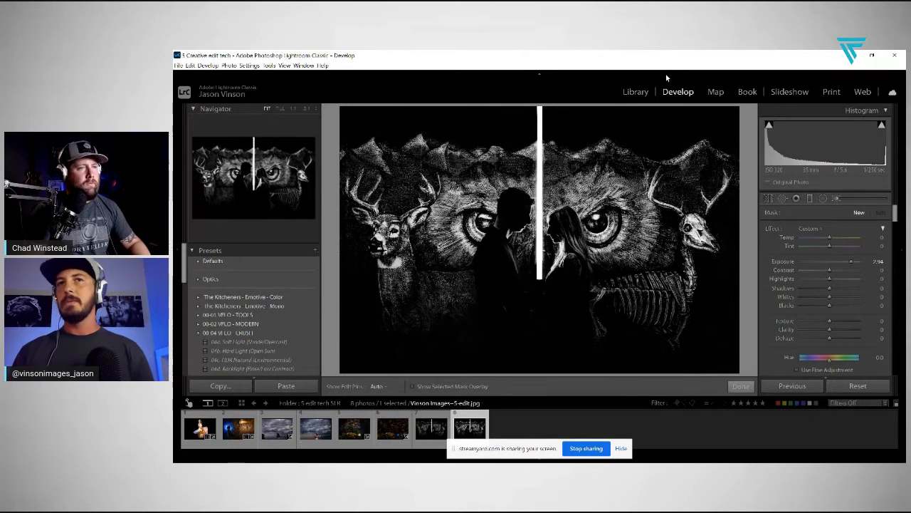
pyautogui.click(431, 428)
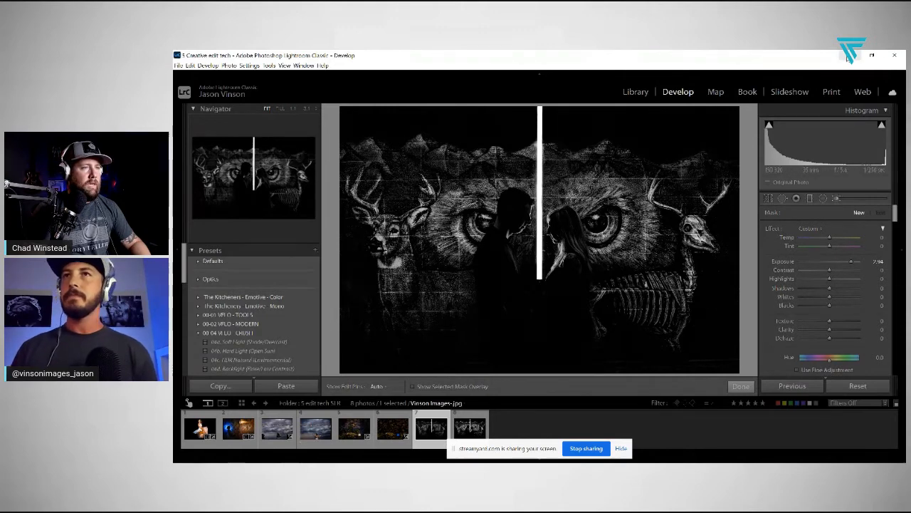
pyautogui.click(470, 427)
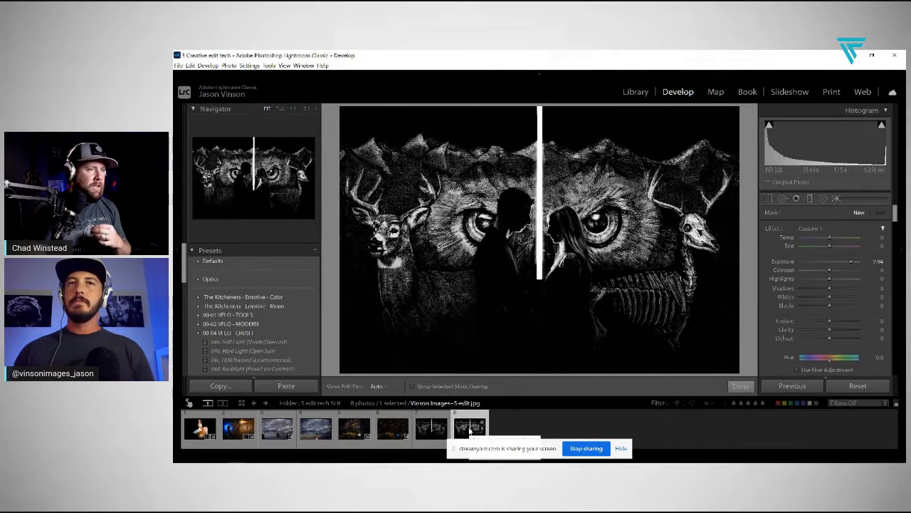
pyautogui.click(432, 427)
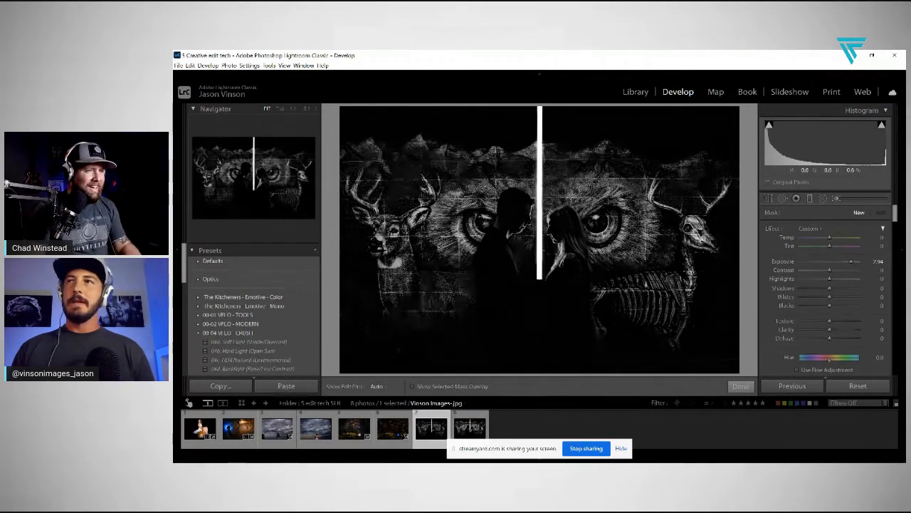
pyautogui.click(462, 428)
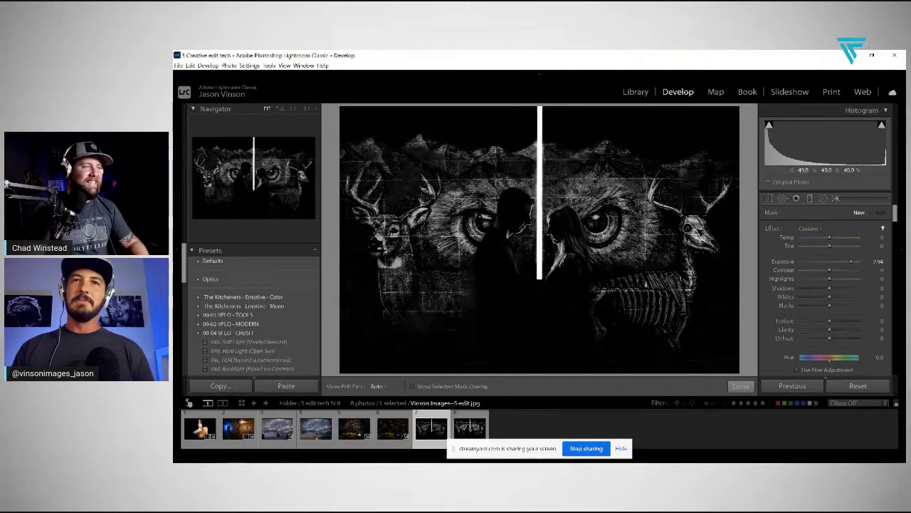